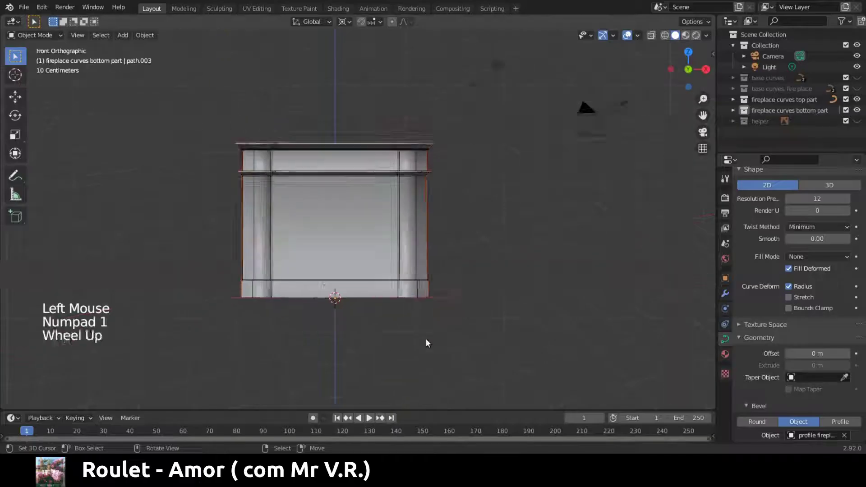
# Zoom and pan the front view onto the fireplace's lower right corner
pyautogui.keyDown('shift'); pyautogui.moveTo(513, 324); pyautogui.dragTo(372, 271, button='middle'); pyautogui.keyUp('shift')
pyautogui.scroll(3, 372, 270)
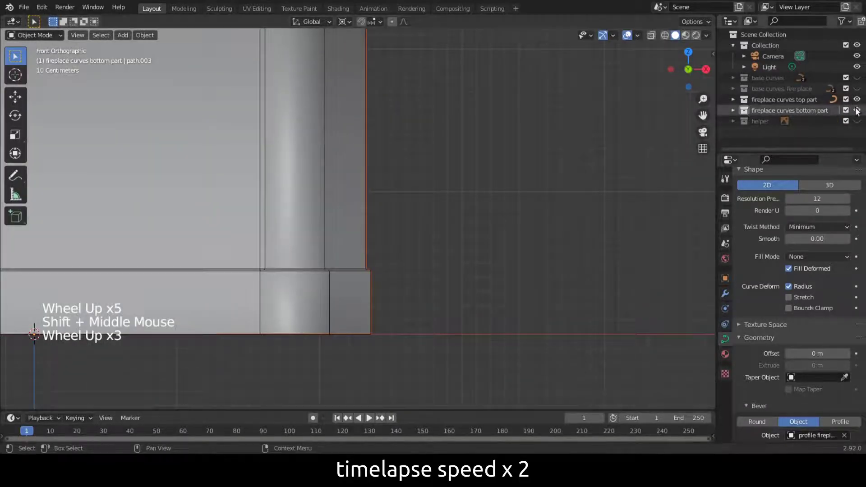
# Hide the top and bottom part collections, reveal the profile fireplace curve and edit it
pyautogui.click(856, 110)
pyautogui.click(857, 99)
pyautogui.click(771, 87)
pyautogui.click(732, 88)
pyautogui.click(783, 110)
pyautogui.click(857, 88)
pyautogui.press('Tab')
# Extrude a new point from the profile curve's bottom end and slide it horizontally
pyautogui.keyDown('shift'); pyautogui.moveTo(417, 305); pyautogui.dragTo(402, 226, button='middle'); pyautogui.keyUp('shift')
pyautogui.scroll(4, 485, 245)
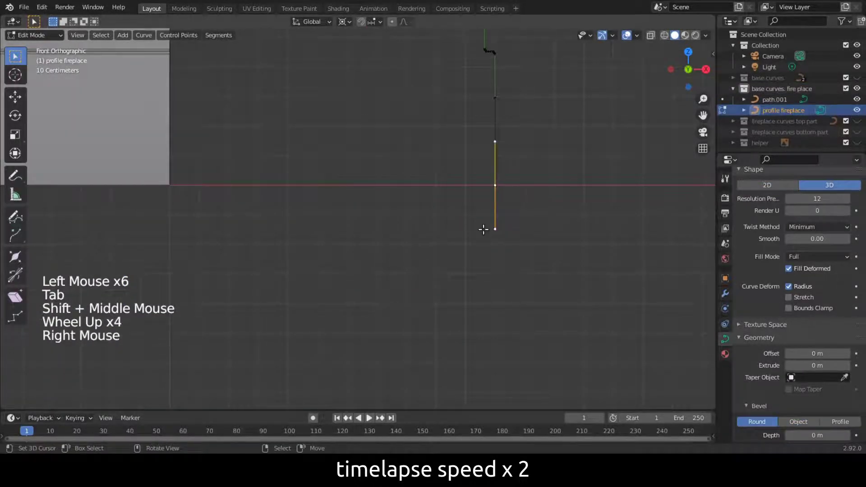
pyautogui.rightClick(485, 228)
pyautogui.scroll(3, 485, 228)
pyautogui.keyDown('shift'); pyautogui.moveTo(485, 228); pyautogui.dragTo(370, 341, button='middle'); pyautogui.keyUp('shift')
pyautogui.press('e')
pyautogui.press('e')
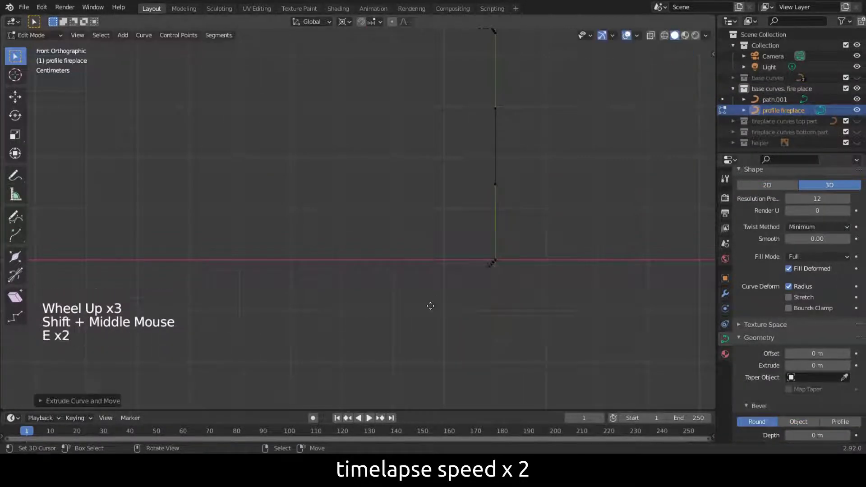
pyautogui.rightClick(412, 305)
pyautogui.press('g')
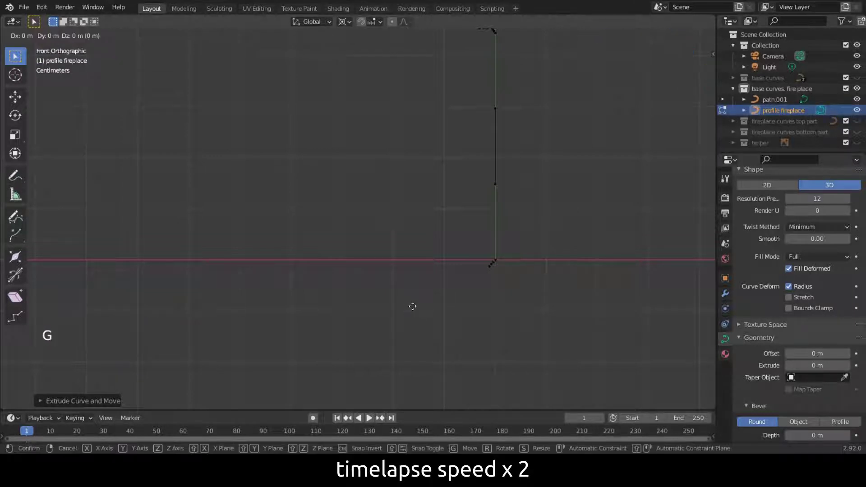
pyautogui.press('x')
pyautogui.press('Tab')
pyautogui.scroll(-4, 393, 302)
pyautogui.scroll(2, 394, 302)
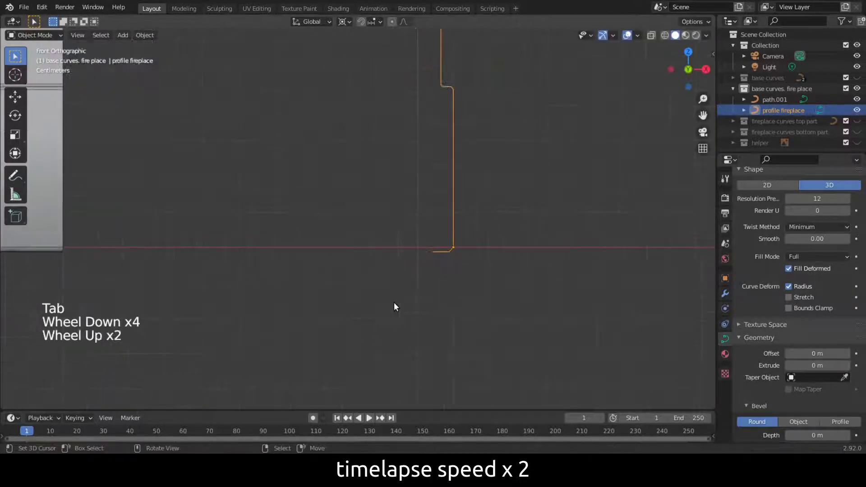
pyautogui.keyDown('shift'); pyautogui.moveTo(394, 302); pyautogui.dragTo(364, 314, button='middle'); pyautogui.keyUp('shift')
pyautogui.scroll(-3, 381, 251)
pyautogui.keyDown('shift'); pyautogui.moveTo(381, 251); pyautogui.dragTo(361, 319, button='middle'); pyautogui.keyUp('shift')
# Move a middle-step control point and the lower point's handle to bend the step
pyautogui.press('Tab')
pyautogui.scroll(-3, 387, 277)
pyautogui.scroll(6, 419, 237)
pyautogui.keyDown('shift'); pyautogui.moveTo(419, 237); pyautogui.dragTo(379, 269, button='middle'); pyautogui.keyUp('shift')
pyautogui.scroll(7, 379, 269)
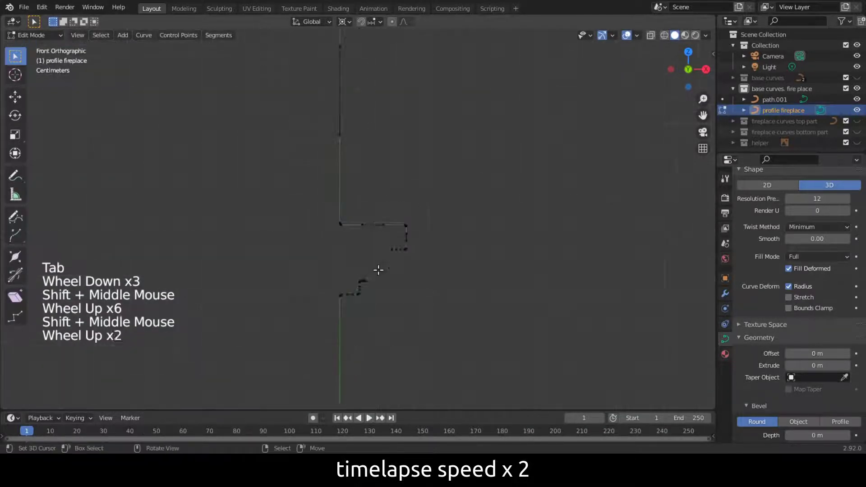
pyautogui.scroll(-3, 399, 292)
pyautogui.rightClick(405, 315)
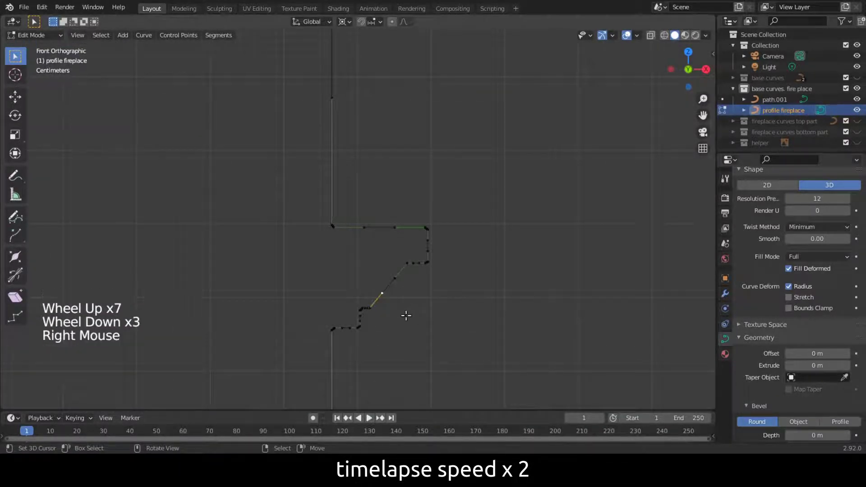
pyautogui.press('g')
pyautogui.rightClick(392, 275)
pyautogui.press('g')
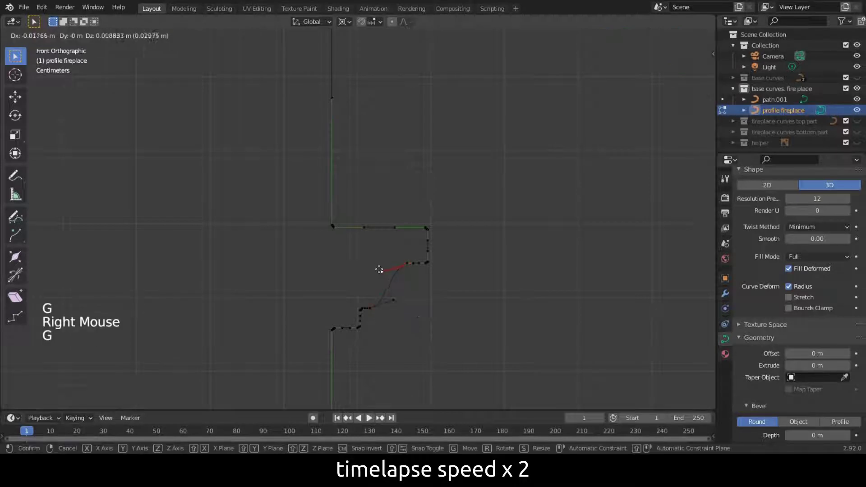
pyautogui.press('Tab')
# Reposition the slope and upper-bend handles so the middle step becomes a smooth curve
pyautogui.scroll(-3, 372, 278)
pyautogui.keyDown('shift'); pyautogui.moveTo(372, 278); pyautogui.dragTo(411, 241, button='middle'); pyautogui.keyUp('shift')
pyautogui.press('Tab')
pyautogui.scroll(3, 413, 241)
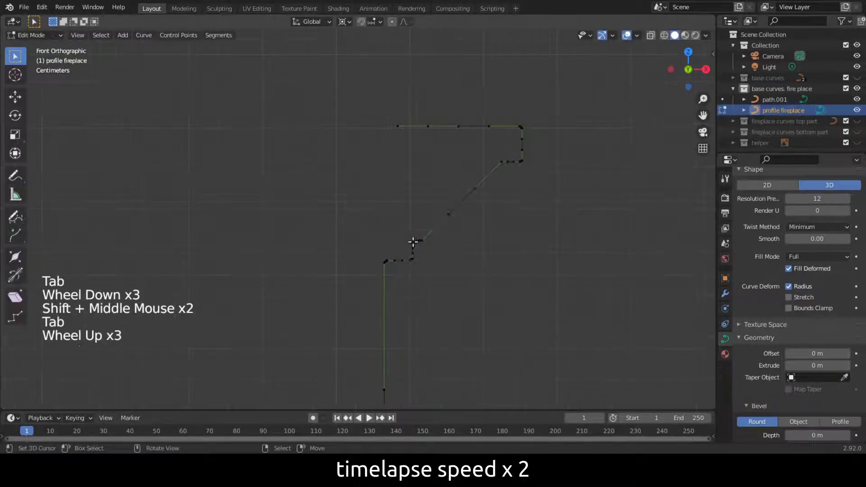
pyautogui.rightClick(448, 222)
pyautogui.press('g')
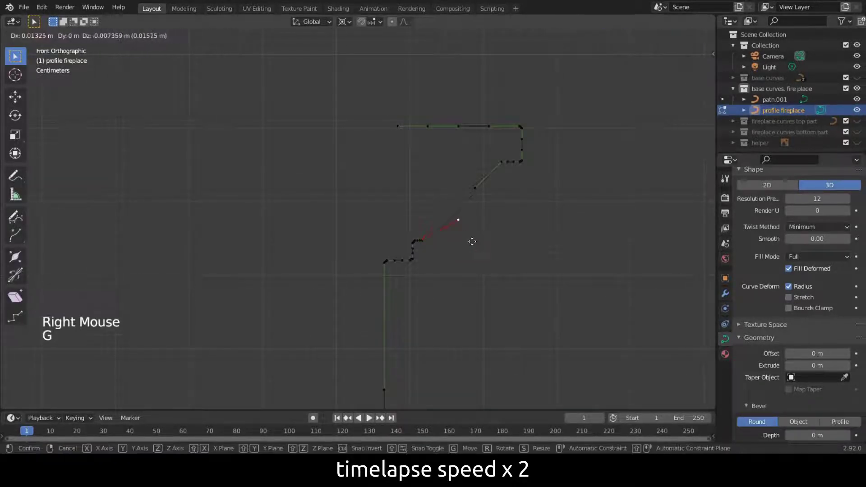
pyautogui.rightClick(475, 191)
pyautogui.press('g')
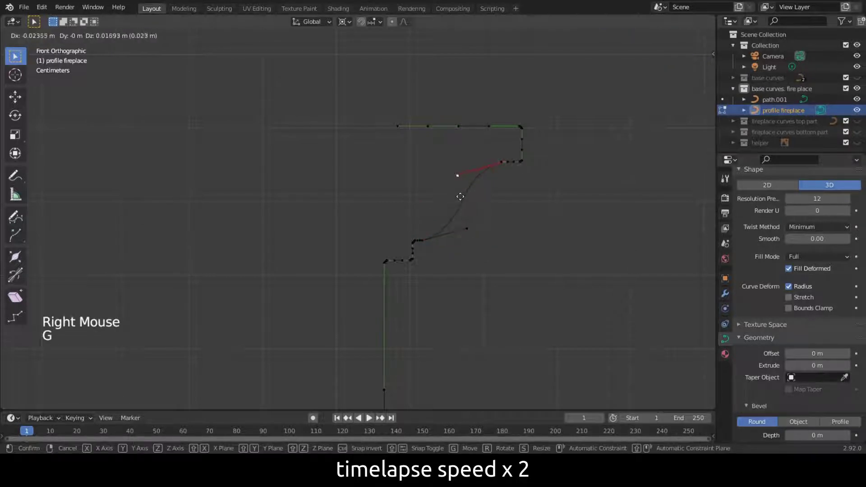
pyautogui.press('Tab')
pyautogui.scroll(-8, 470, 231)
pyautogui.keyDown('shift'); pyautogui.moveTo(175, 339); pyautogui.dragTo(364, 226, button='middle'); pyautogui.keyUp('shift')
pyautogui.scroll(-4, 364, 227)
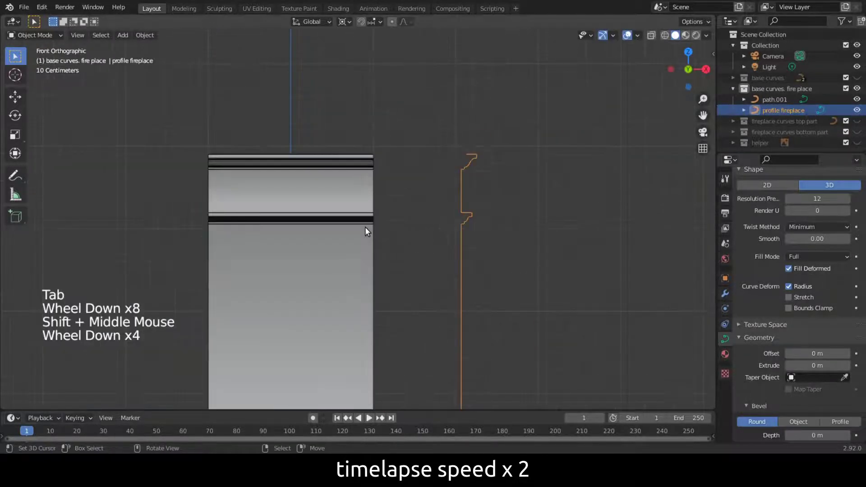
pyautogui.scroll(1, 364, 226)
pyautogui.press('Tab')
pyautogui.press('Tab')
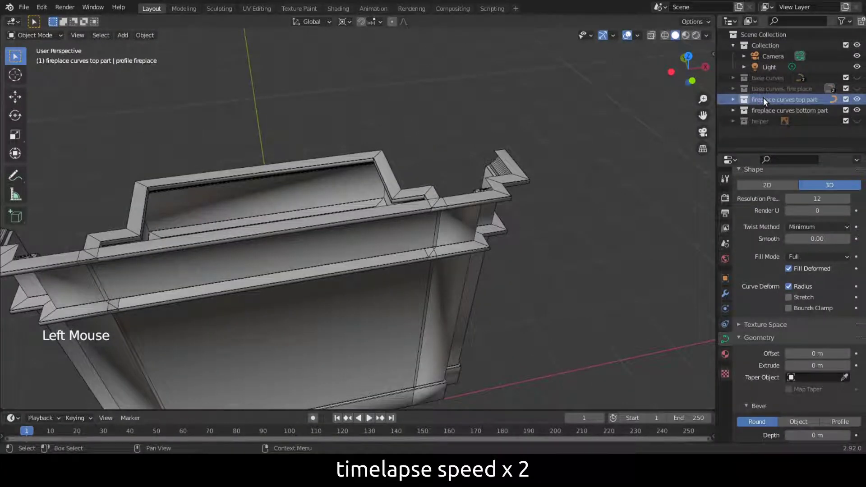
# Duplicate the fireplace curves top part collection and name the copy 'fireplace MESH top'
pyautogui.click(739, 90)
pyautogui.click(733, 89)
pyautogui.click(772, 111)
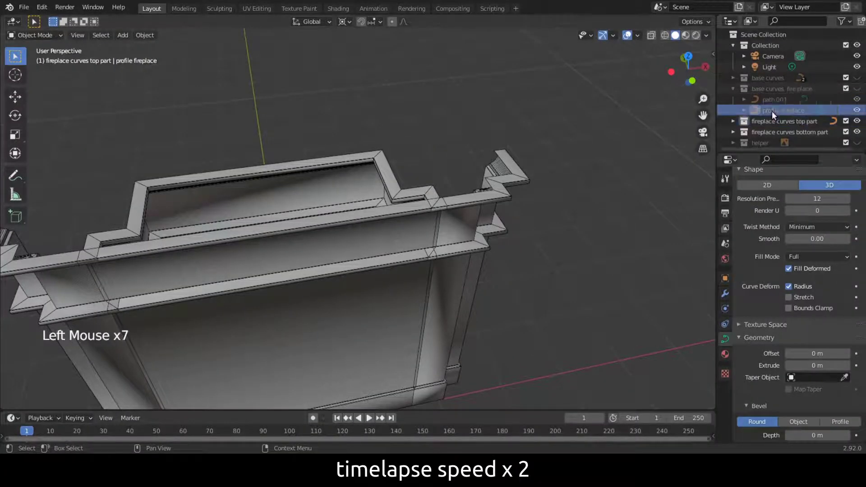
pyautogui.click(769, 120)
pyautogui.click(733, 88)
pyautogui.rightClick(765, 98)
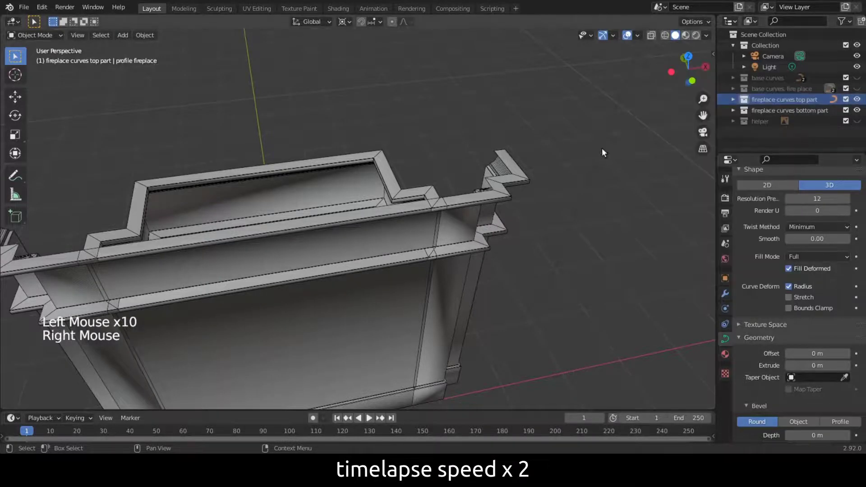
pyautogui.keyDown('shift'); pyautogui.moveTo(550, 178); pyautogui.dragTo(622, 129, button='middle'); pyautogui.keyUp('shift')
pyautogui.rightClick(753, 103)
pyautogui.click(753, 103)
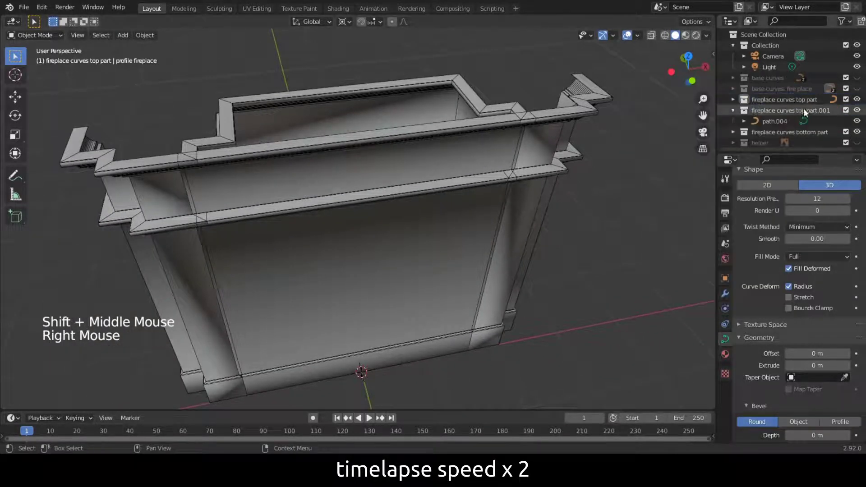
pyautogui.doubleClick(804, 110)
pyautogui.write('fireplace ')
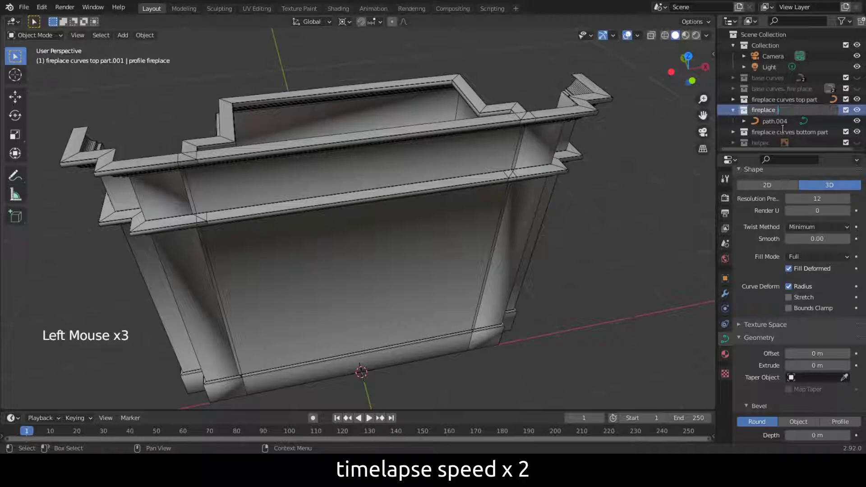
pyautogui.write('MESH')
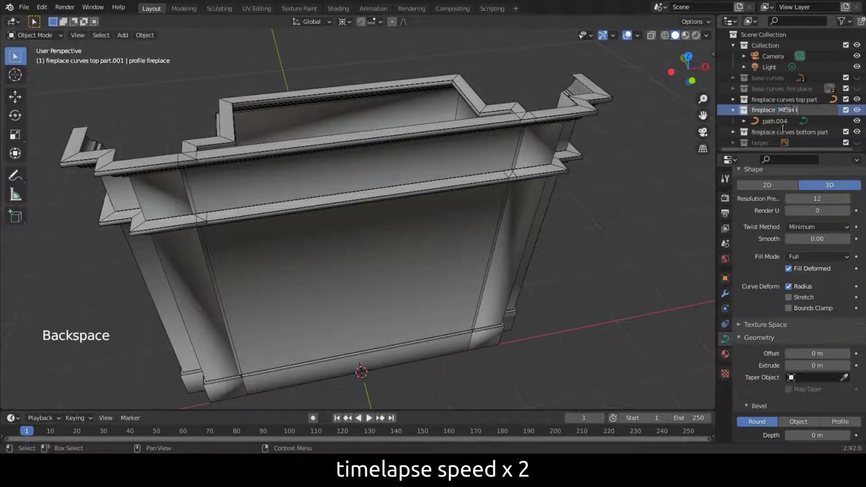
pyautogui.write(' top')
pyautogui.press('Return')
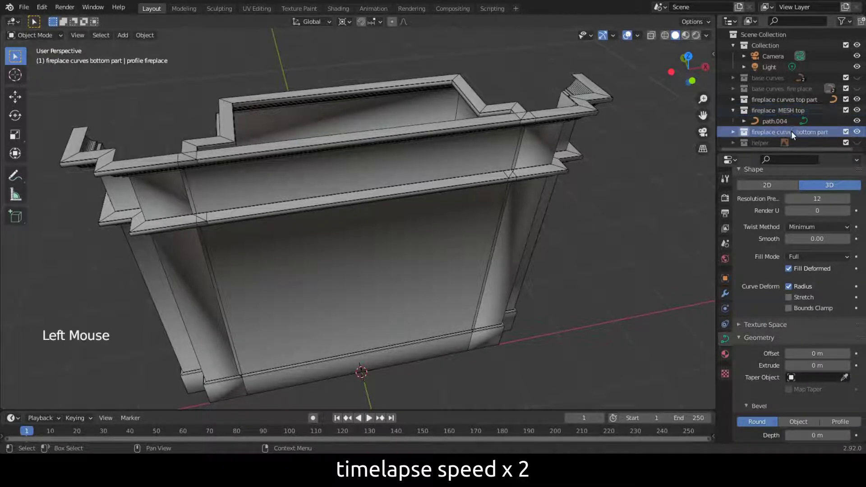
# Duplicate the fireplace curves bottom part collection as 'fireplace MESH bottom'
pyautogui.click(792, 129)
pyautogui.rightClick(791, 131)
pyautogui.click(745, 131)
pyautogui.tripleClick(792, 142)
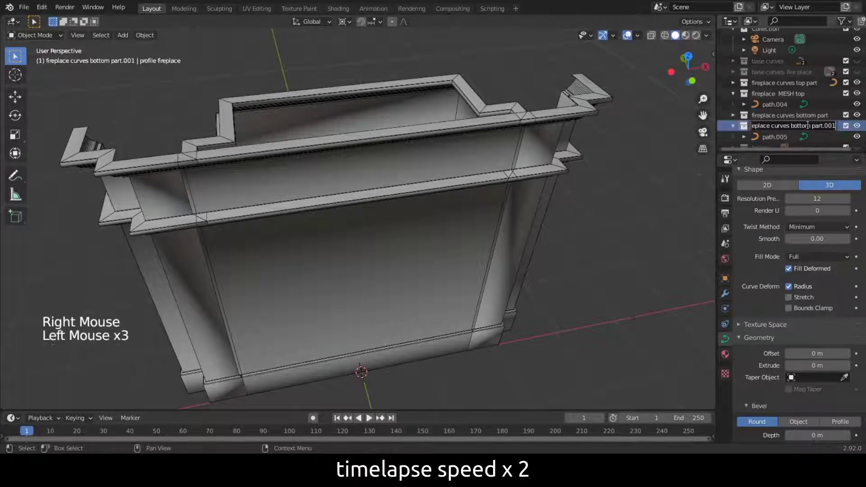
pyautogui.write('fireplace MESH bottom')
pyautogui.press('Return')
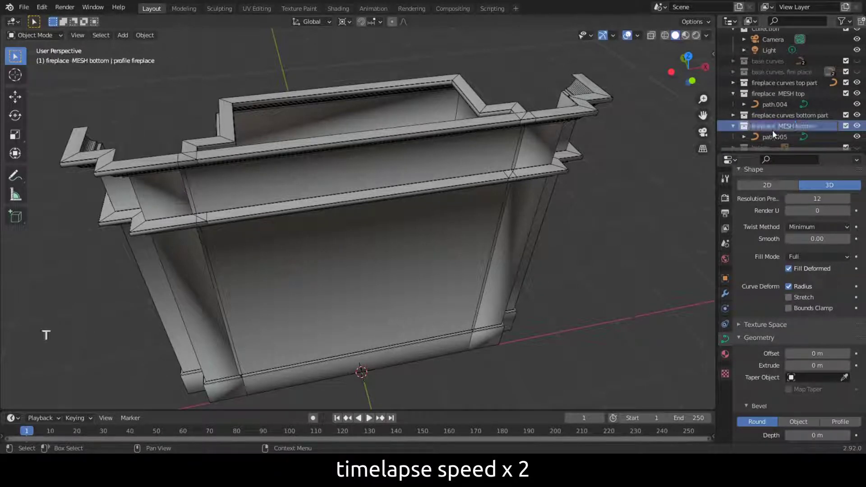
# Select path.004 and the fireplace MESH collections in the Outliner
pyautogui.rightClick(459, 101)
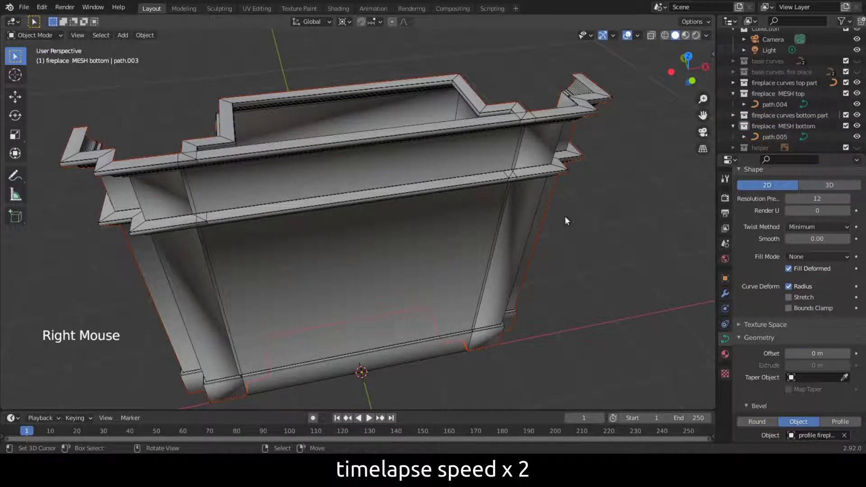
pyautogui.moveTo(423, 201); pyautogui.dragTo(427, 183, button='middle')
pyautogui.click(732, 125)
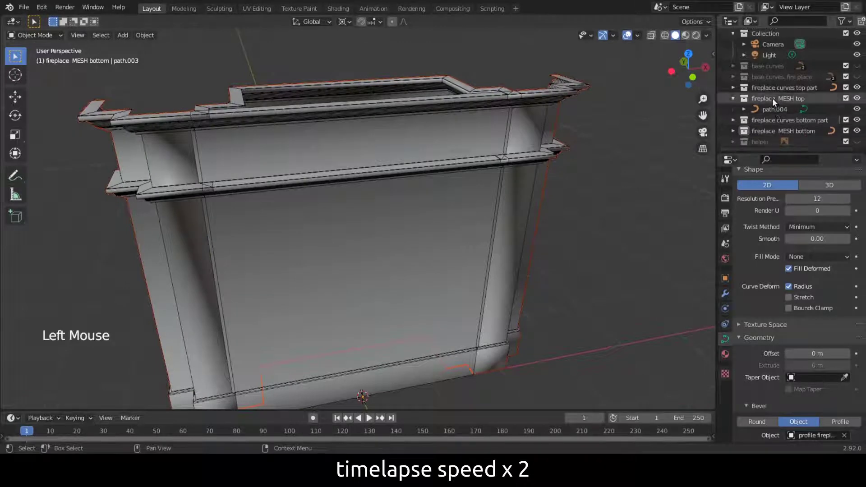
pyautogui.click(774, 109)
pyautogui.press('Tab')
pyautogui.press('Tab')
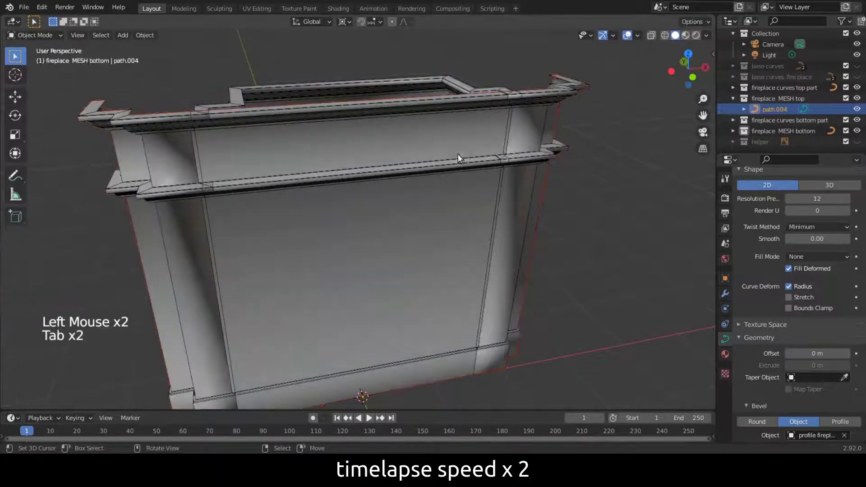
pyautogui.click(772, 99)
pyautogui.keyDown('shift'); pyautogui.click(776, 131); pyautogui.keyUp('shift')
pyautogui.tripleClick(777, 132)
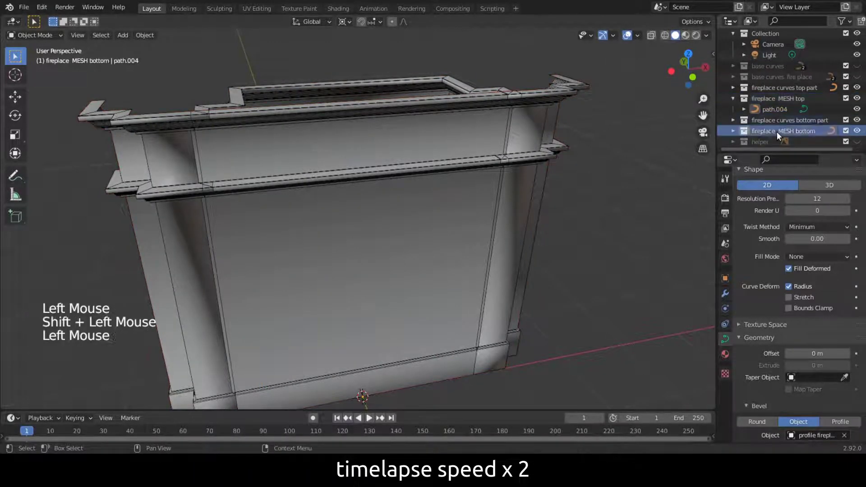
pyautogui.click(796, 131)
pyautogui.rightClick(797, 132)
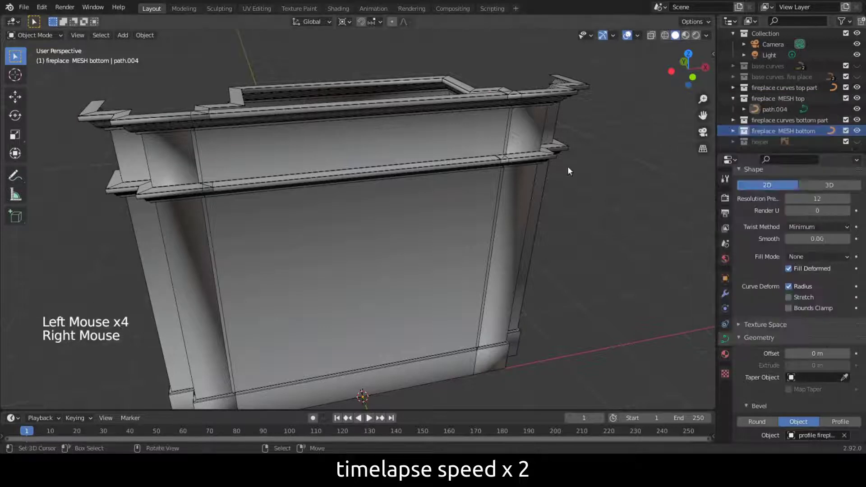
pyautogui.moveTo(567, 165); pyautogui.dragTo(451, 171, button='middle')
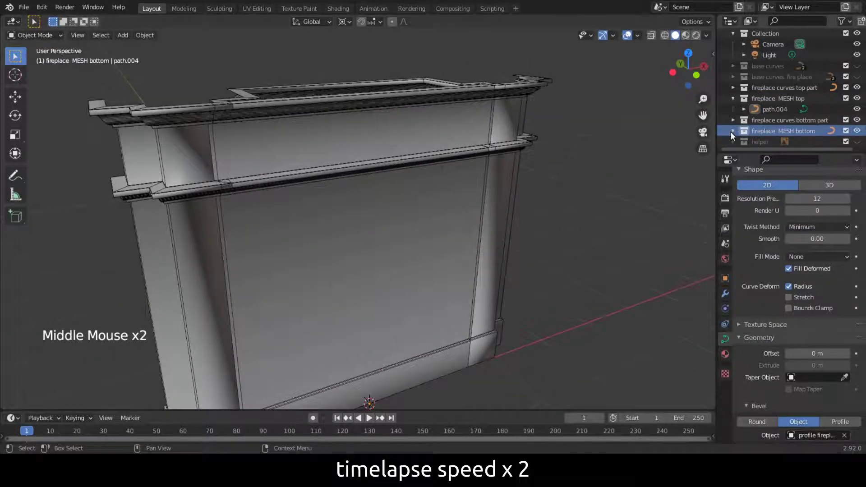
# Convert path.005 in fireplace MESH bottom to a mesh
pyautogui.click(733, 131)
pyautogui.click(769, 140)
pyautogui.rightClick(769, 140)
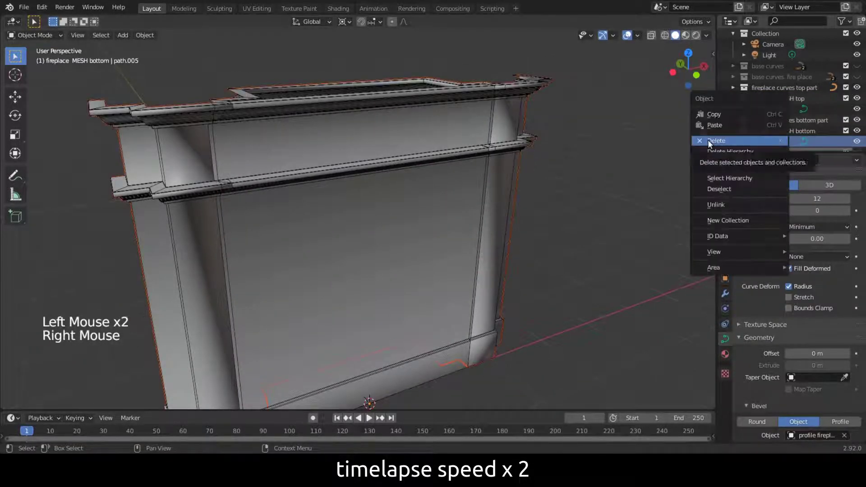
pyautogui.press('Escape')
pyautogui.click(150, 38)
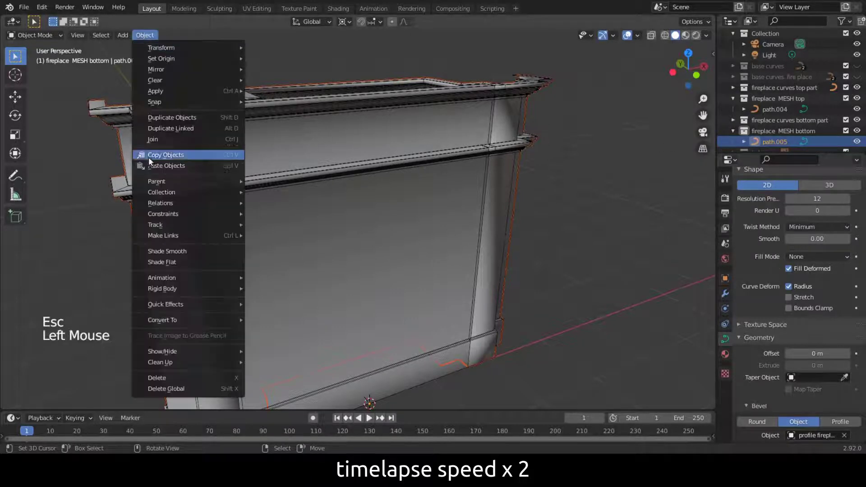
pyautogui.moveTo(162, 323)
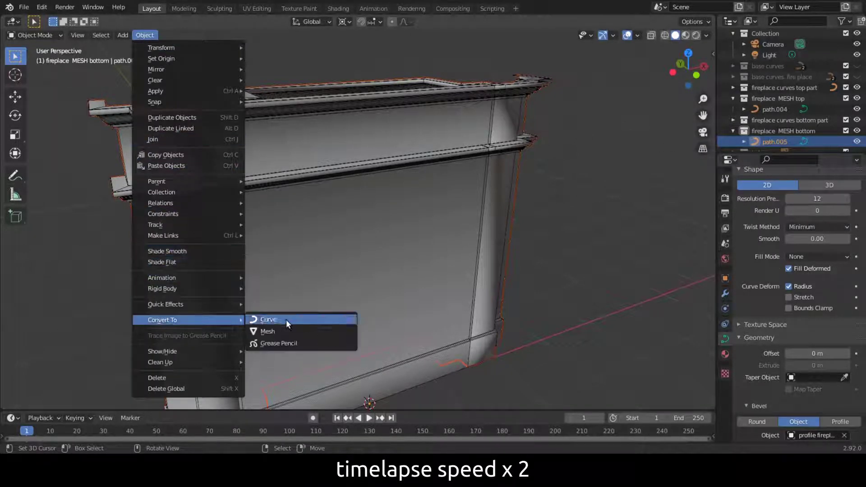
pyautogui.click(277, 334)
# Convert path.004 in fireplace MESH top to a mesh
pyautogui.click(732, 131)
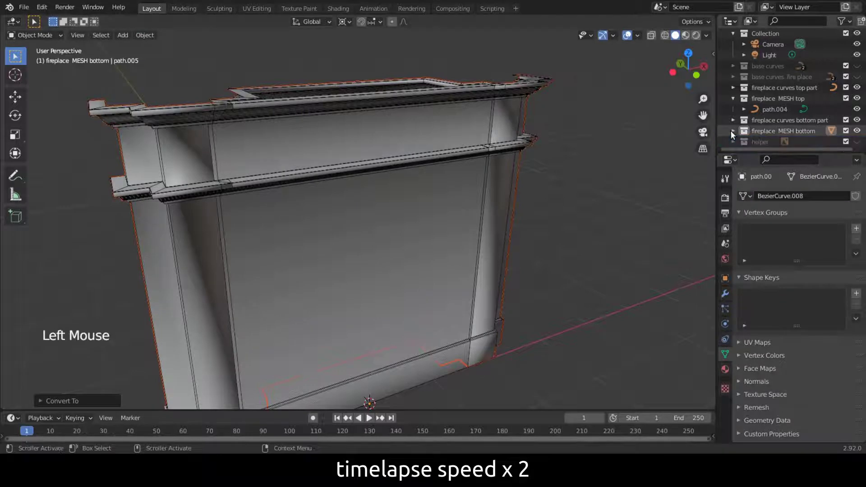
pyautogui.click(764, 99)
pyautogui.click(772, 109)
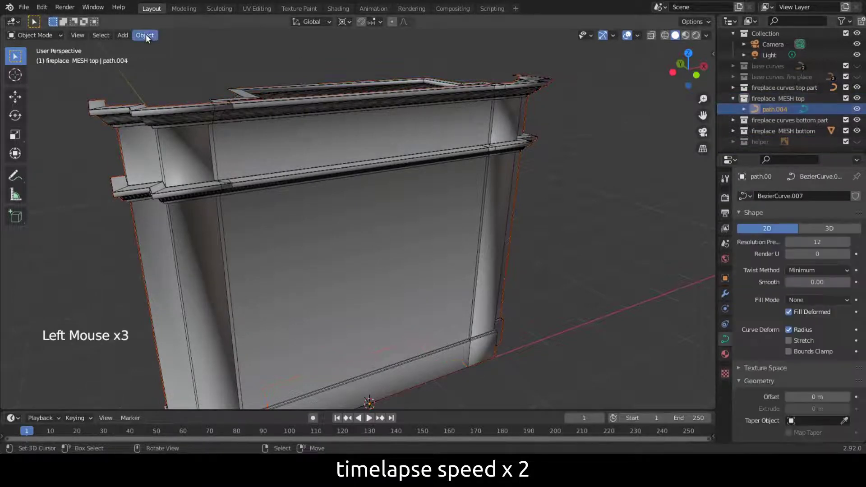
pyautogui.moveTo(145, 36); pyautogui.dragTo(276, 331)
pyautogui.click(733, 97)
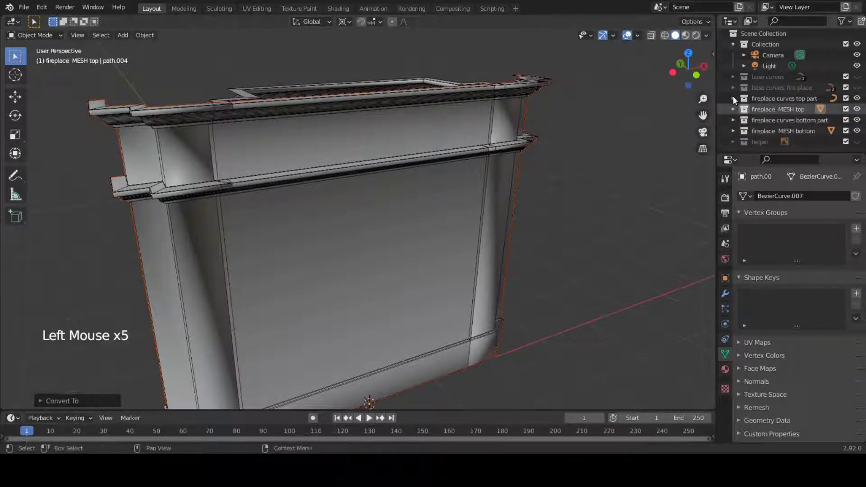
# Hide fireplace curves top part and fireplace MESH top, then view MESH bottom from the front
pyautogui.click(763, 128)
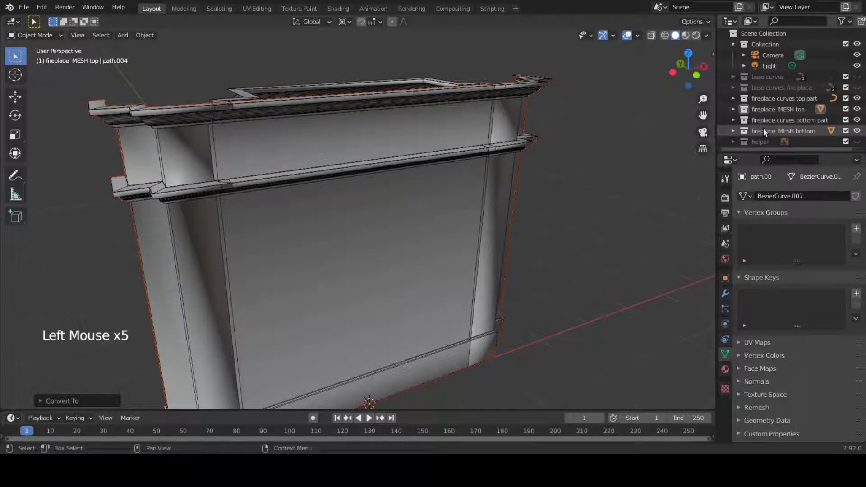
pyautogui.click(763, 129)
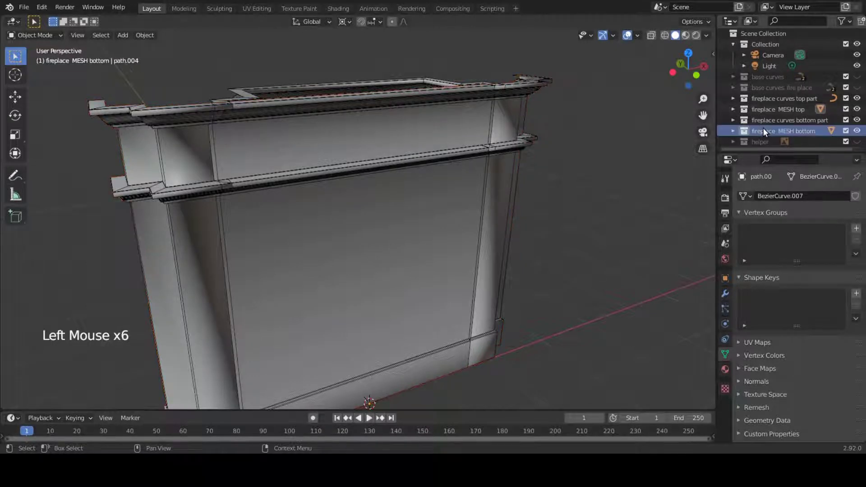
pyautogui.click(856, 99)
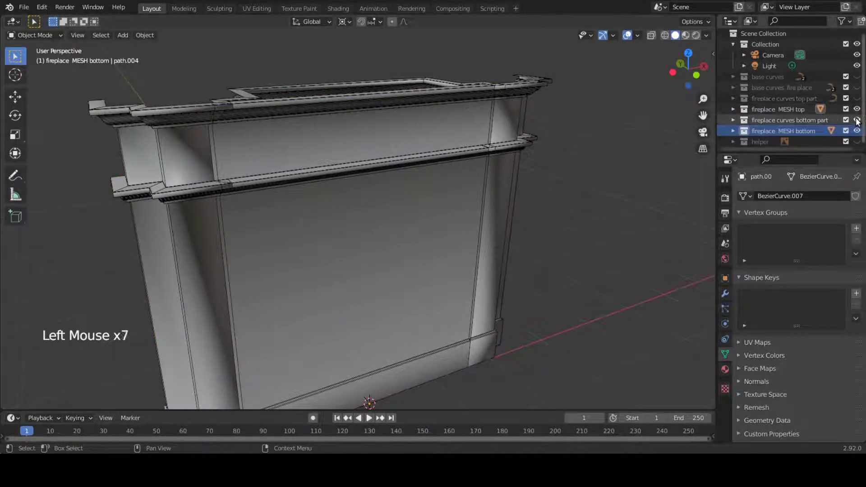
pyautogui.click(856, 109)
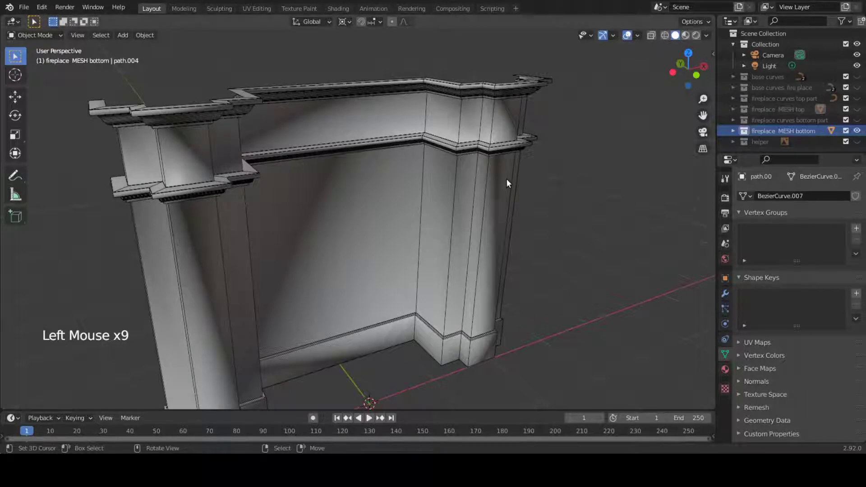
pyautogui.press('KP_1')
pyautogui.keyDown('shift'); pyautogui.moveTo(356, 235); pyautogui.dragTo(456, 255, button='middle'); pyautogui.keyUp('shift')
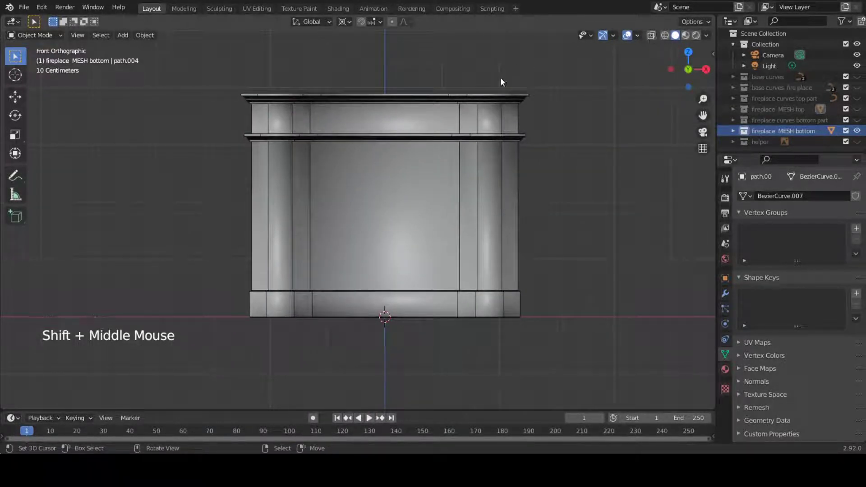
# In wireframe, box-select the bottom mesh's upper mantel faces and delete them
pyautogui.press('z')
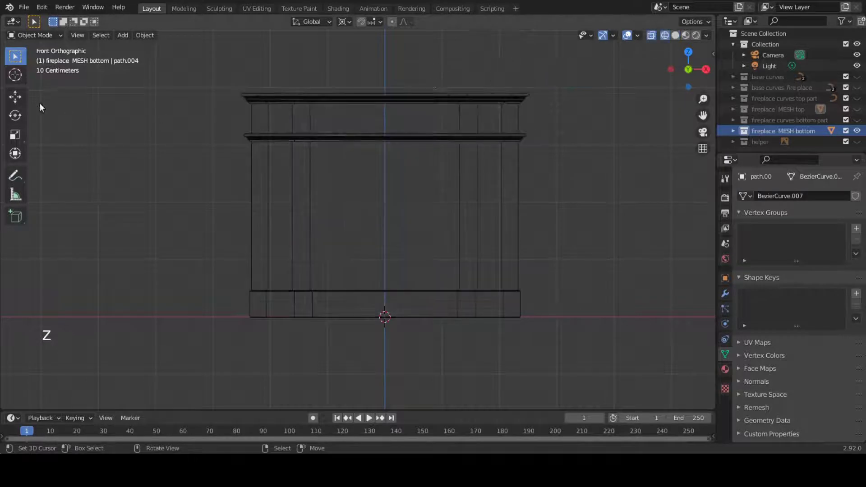
pyautogui.press('Tab')
pyautogui.click(92, 36)
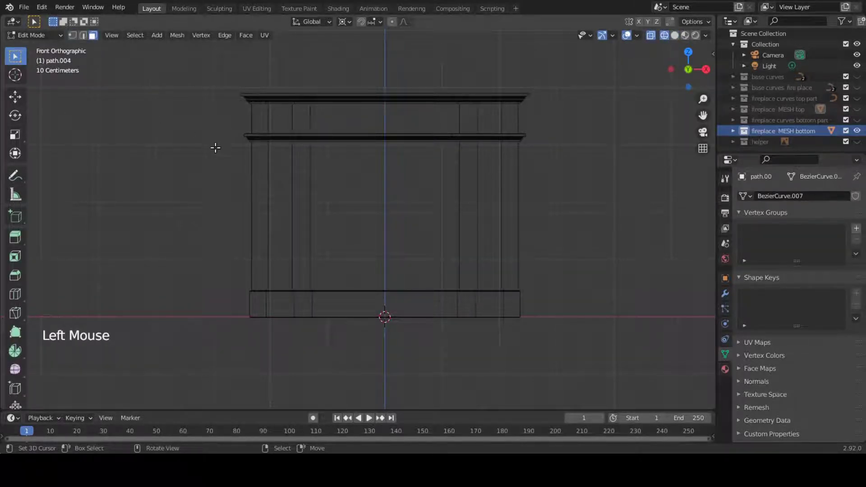
pyautogui.click(732, 131)
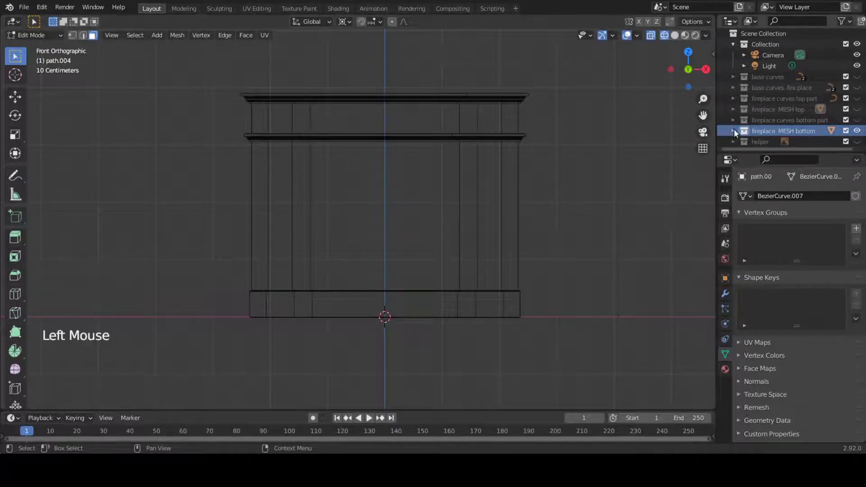
pyautogui.click(770, 141)
pyautogui.press('Tab')
pyautogui.press('Tab')
pyautogui.press('b')
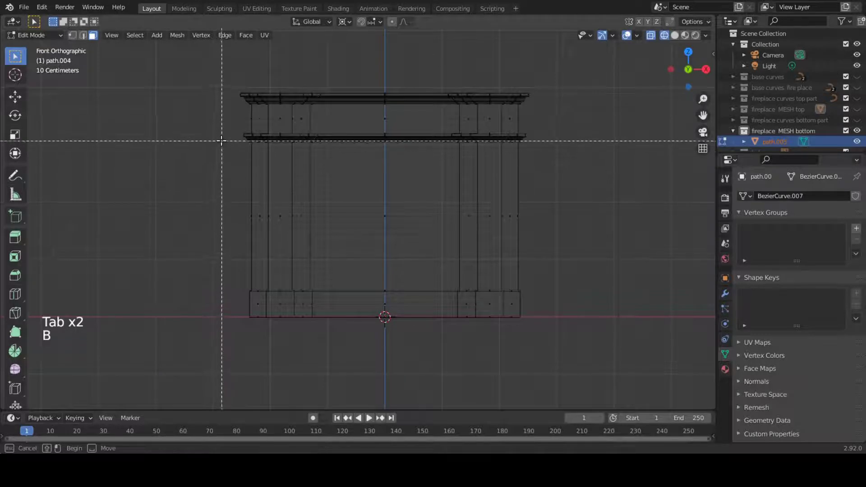
pyautogui.moveTo(219, 147); pyautogui.dragTo(559, 81)
pyautogui.press('x')
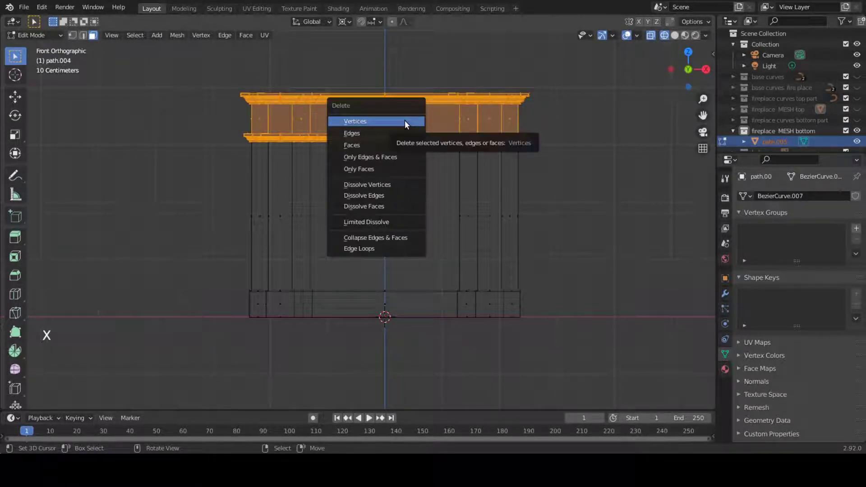
pyautogui.click(392, 144)
# Box-select the open top edge and raise it by about 0.0189 m
pyautogui.click(82, 35)
pyautogui.press('b')
pyautogui.moveTo(236, 128); pyautogui.dragTo(559, 145)
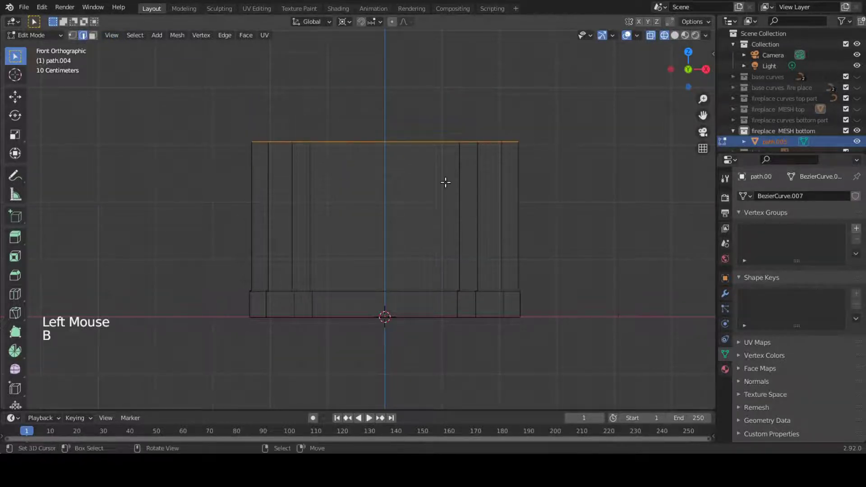
pyautogui.press('g')
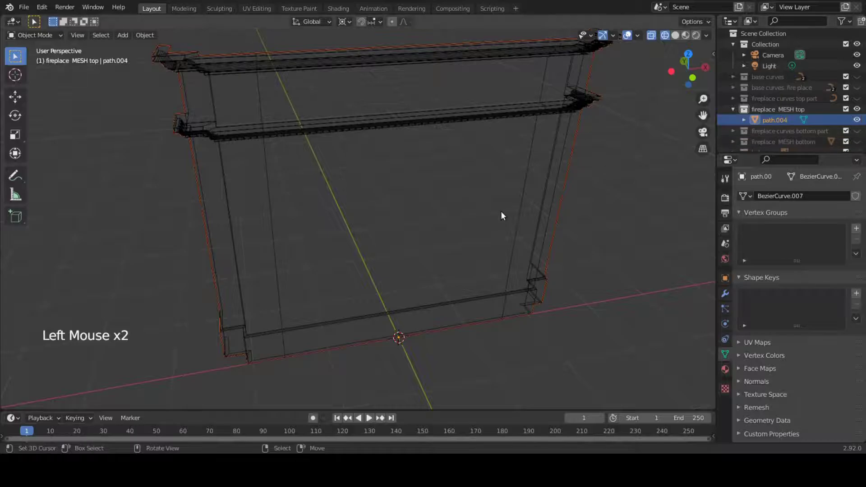
# In front view, box-select the pillar and base faces of fireplace MESH top for deletion
pyautogui.moveTo(501, 211); pyautogui.dragTo(412, 185, button='middle')
pyautogui.press('Tab')
pyautogui.scroll(-2, 440, 191)
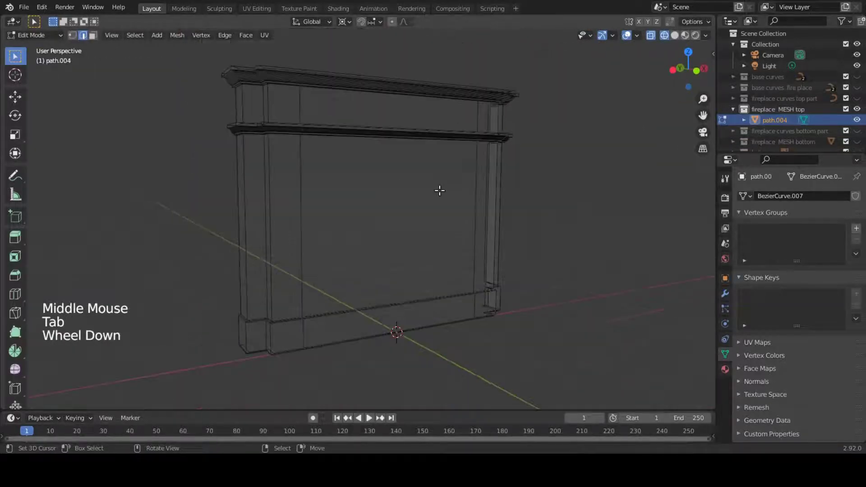
pyautogui.click(92, 35)
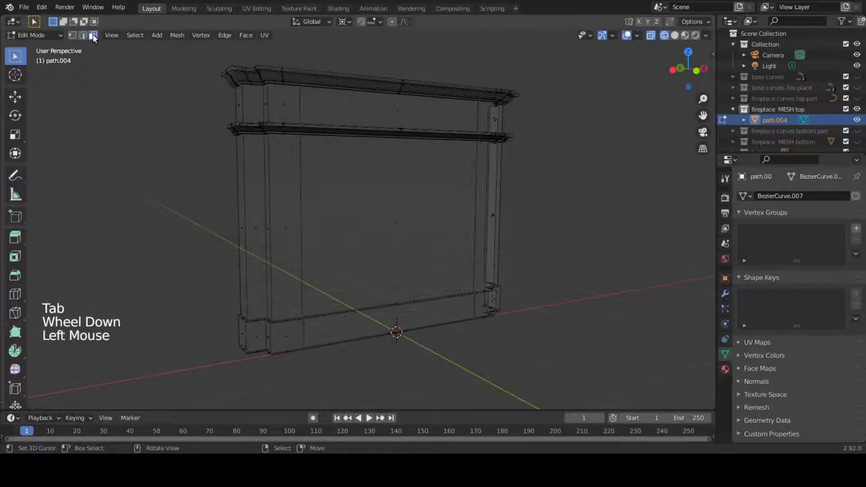
pyautogui.press('KP_1')
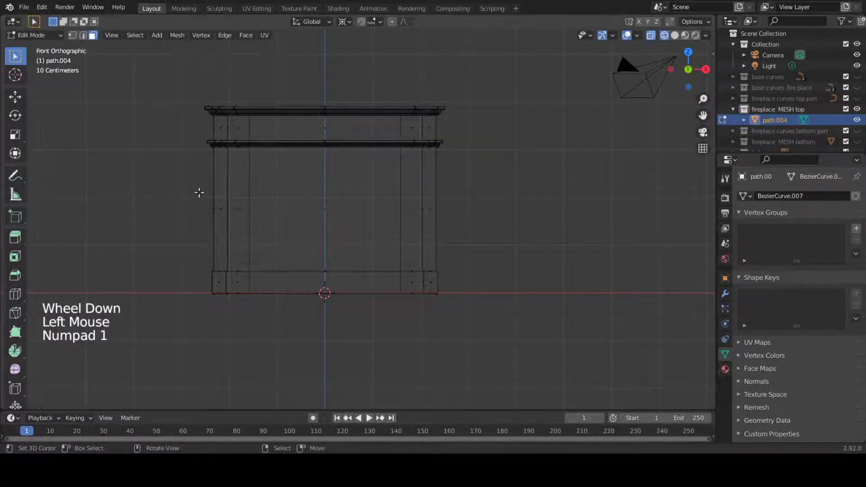
pyautogui.press('b')
pyautogui.moveTo(184, 165); pyautogui.dragTo(520, 313)
pyautogui.press('x')
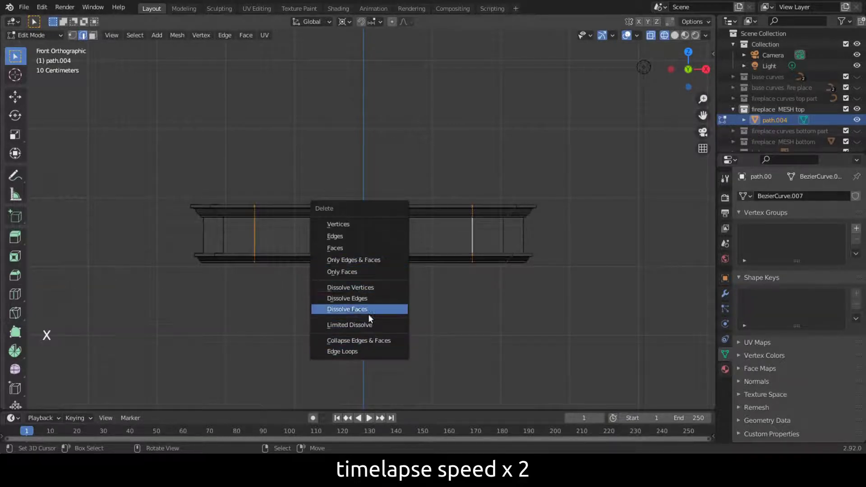
# Remove the two vertical edge loops from the mantel band
pyautogui.click(365, 351)
pyautogui.moveTo(365, 351); pyautogui.dragTo(398, 357, button='middle')
pyautogui.press('Tab')
pyautogui.scroll(-2, 378, 350)
pyautogui.scroll(-2, 377, 350)
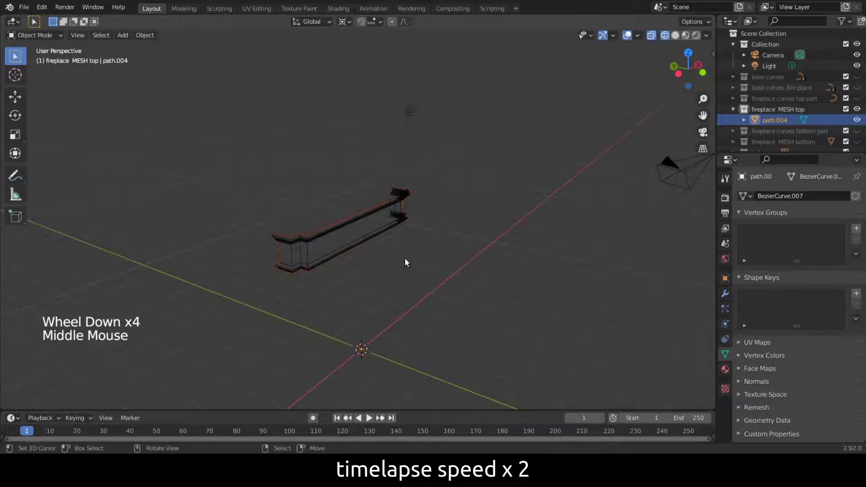
pyautogui.press('Tab')
pyautogui.scroll(4, 324, 252)
pyautogui.moveTo(81, 269)
pyautogui.keyDown('shift'); pyautogui.mouseDown(button='middle')
pyautogui.moveTo(249, 196)
pyautogui.moveTo(241, 228)
pyautogui.moveTo(301, 225)
pyautogui.mouseUp(button='middle'); pyautogui.keyUp('shift')
# In solid shading, isolate the mantel's top face loop by hiding everything else
pyautogui.press('z')
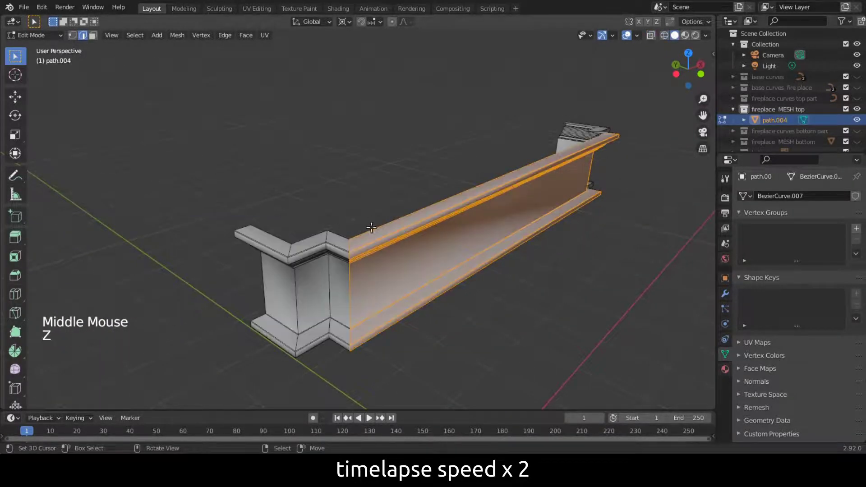
pyautogui.click(92, 35)
pyautogui.keyDown('alt'); pyautogui.keyDown('shift'); pyautogui.rightClick(290, 245); pyautogui.keyUp('shift'); pyautogui.keyUp('alt')
pyautogui.press('a')
pyautogui.press('a')
pyautogui.press('a')
pyautogui.keyDown('alt'); pyautogui.keyDown('shift'); pyautogui.rightClick(290, 245); pyautogui.keyUp('shift'); pyautogui.keyUp('alt')
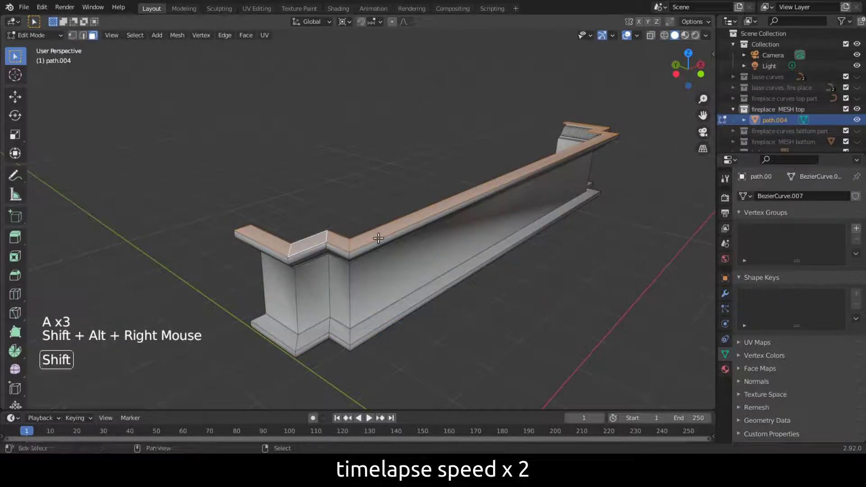
pyautogui.hotkey('shift', 'h')
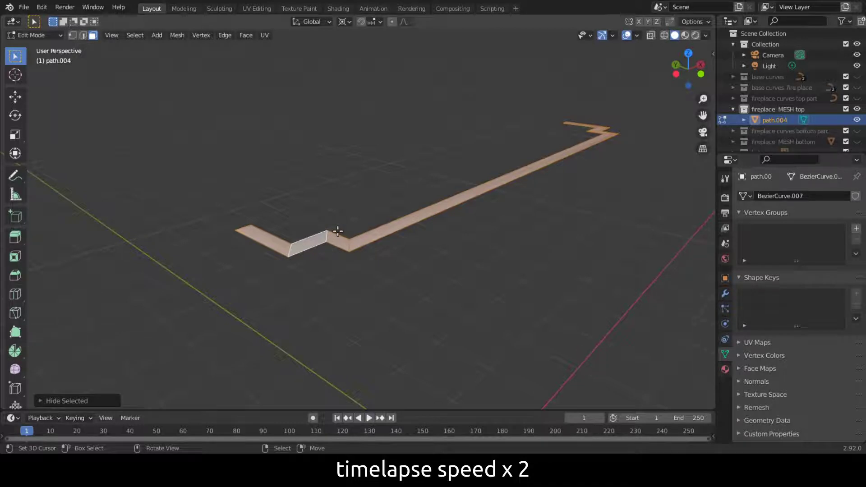
# Select the strip's border edge loop and fill it with a single face
pyautogui.click(83, 35)
pyautogui.rightClick(276, 230)
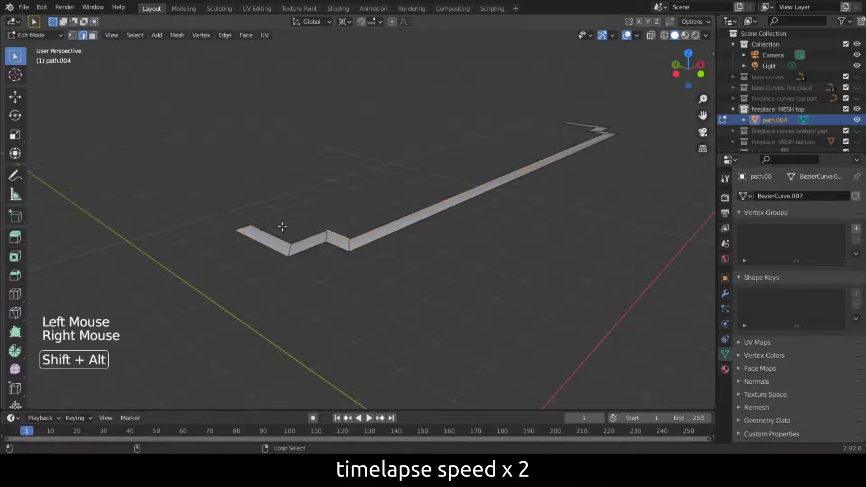
pyautogui.keyDown('shift'); pyautogui.rightClick(294, 234); pyautogui.keyUp('shift')
pyautogui.keyDown('shift'); pyautogui.rightClick(295, 236); pyautogui.keyUp('shift')
pyautogui.keyDown('shift'); pyautogui.moveTo(295, 235); pyautogui.dragTo(482, 212, button='middle'); pyautogui.keyUp('shift')
pyautogui.keyDown('alt'); pyautogui.keyDown('shift'); pyautogui.rightClick(483, 218); pyautogui.keyUp('shift'); pyautogui.keyUp('alt')
pyautogui.press('f')
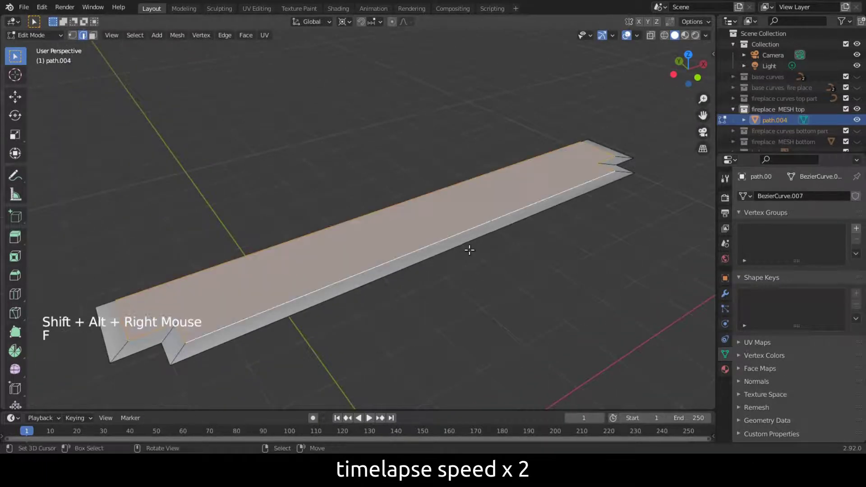
pyautogui.press('KP_7')
# Knife-cut the mantel top from the left to the right vertex, adding an angle-constrained vertical cut
pyautogui.scroll(1, 298, 220)
pyautogui.press('k')
pyautogui.click(234, 224)
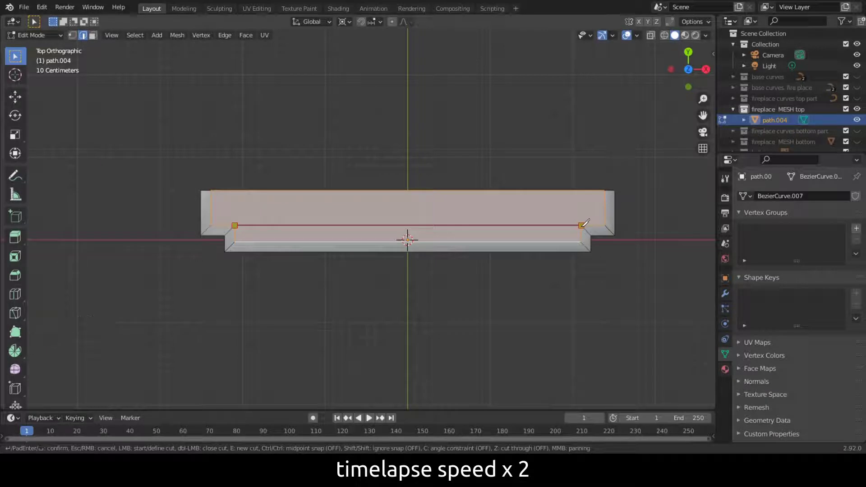
pyautogui.click(582, 224)
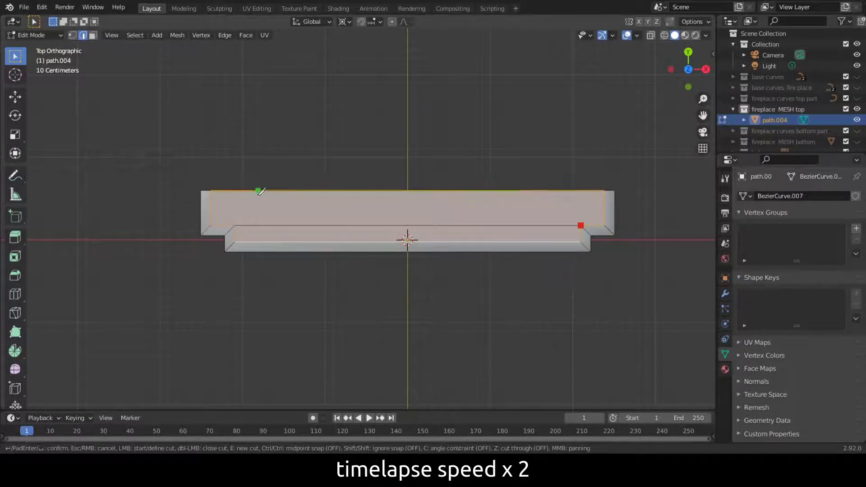
pyautogui.press('c')
pyautogui.click(581, 224)
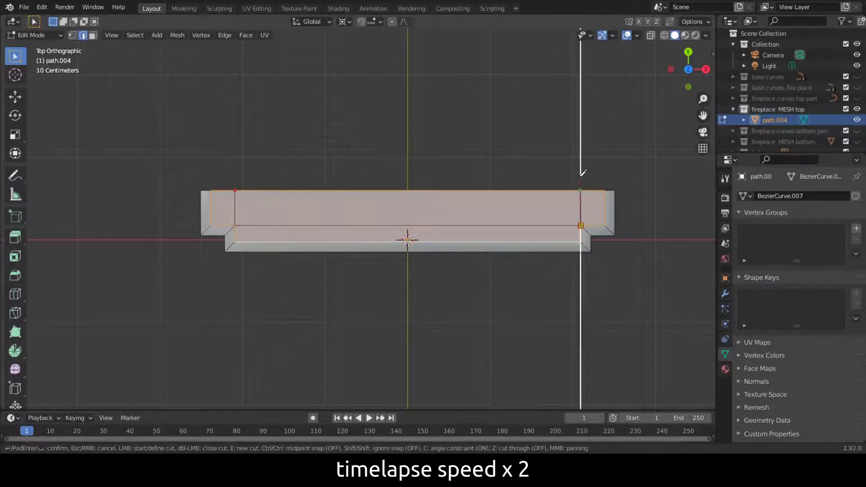
pyautogui.press('Escape')
# Select the vertical edge loops at the mantel top's stepped corners
pyautogui.moveTo(517, 236); pyautogui.dragTo(491, 234, button='middle')
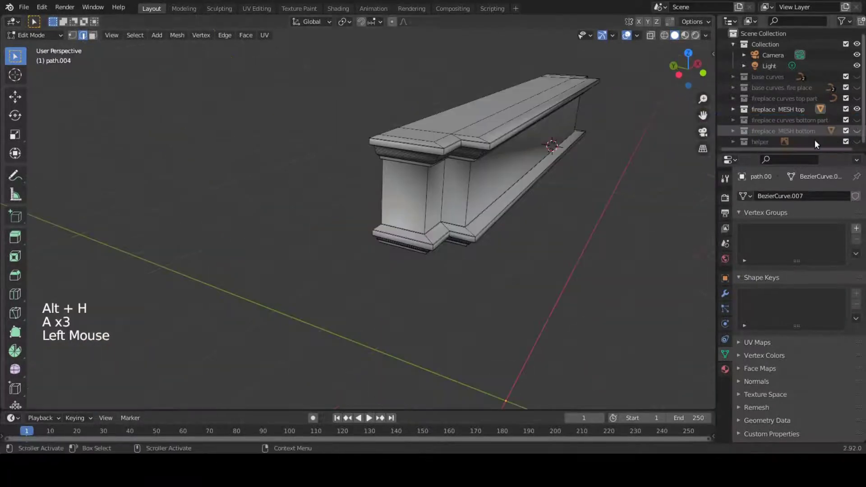
pyautogui.keyDown('alt'); pyautogui.keyDown('shift'); pyautogui.rightClick(429, 192); pyautogui.keyUp('shift'); pyautogui.keyUp('alt')
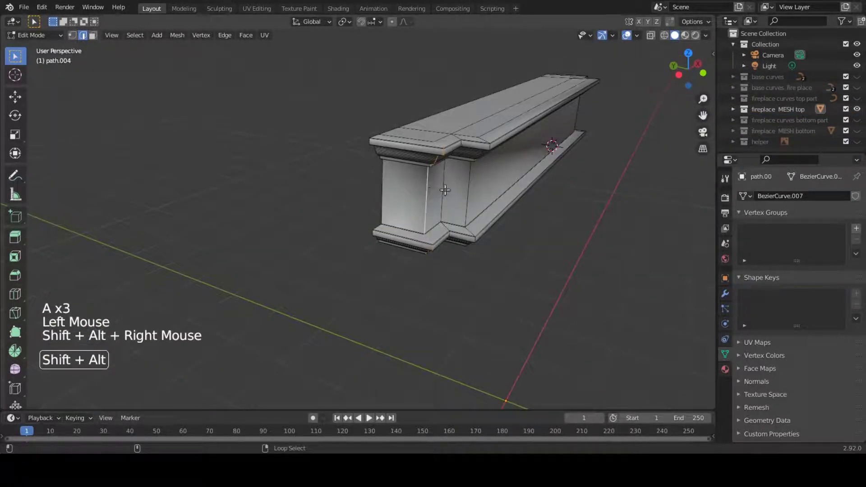
pyautogui.keyDown('alt'); pyautogui.keyDown('shift'); pyautogui.rightClick(467, 185); pyautogui.keyUp('shift'); pyautogui.keyUp('alt')
pyautogui.moveTo(468, 186); pyautogui.dragTo(329, 159, button='middle')
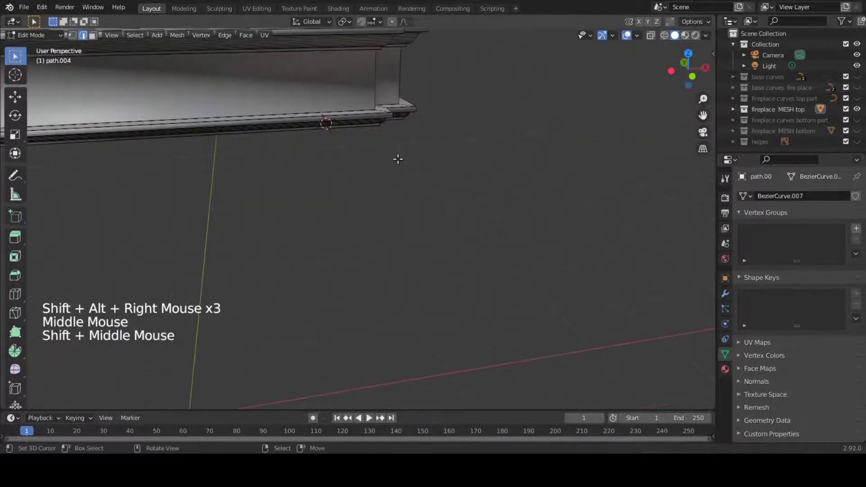
pyautogui.moveTo(396, 158); pyautogui.dragTo(318, 177, button='middle')
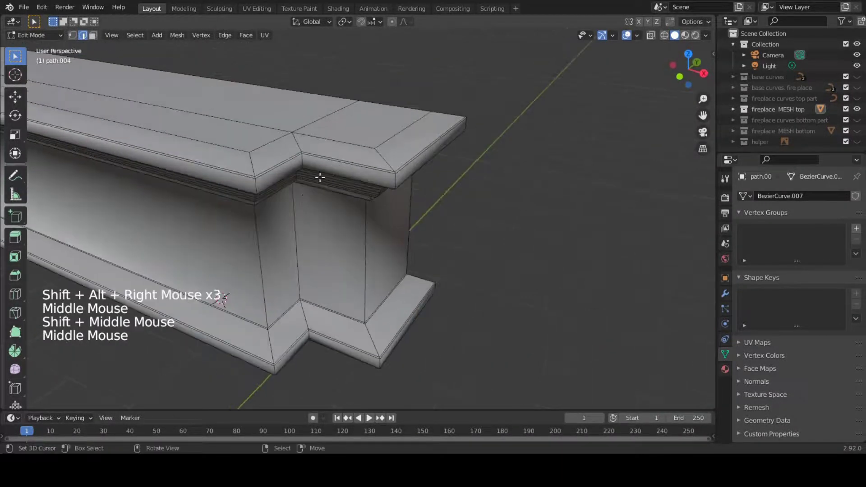
pyautogui.keyDown('alt'); pyautogui.keyDown('shift'); pyautogui.rightClick(260, 254); pyautogui.keyUp('shift'); pyautogui.keyUp('alt')
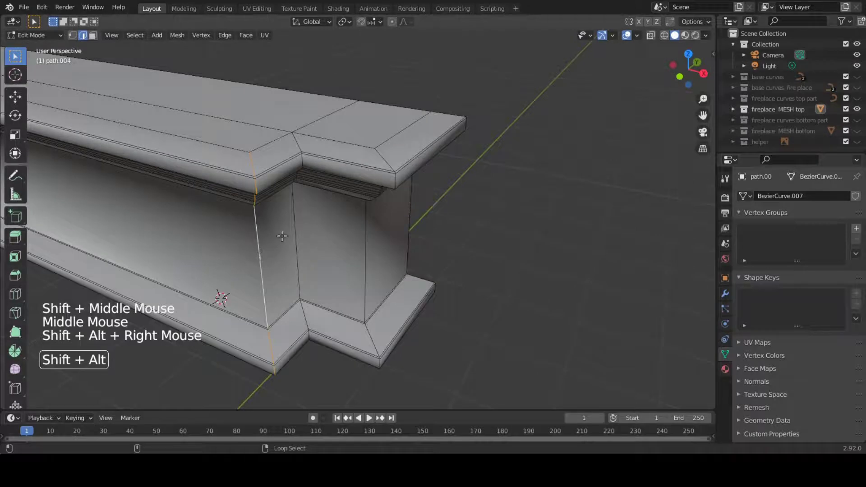
pyautogui.keyDown('alt'); pyautogui.keyDown('shift'); pyautogui.rightClick(364, 242); pyautogui.keyUp('shift'); pyautogui.keyUp('alt')
# Check the far end of the mantel and bevel the selected edge loops with Ctrl+B
pyautogui.scroll(-4, 348, 286)
pyautogui.keyDown('shift'); pyautogui.moveTo(333, 286); pyautogui.dragTo(394, 255, button='middle'); pyautogui.keyUp('shift')
pyautogui.scroll(4, 309, 255)
pyautogui.keyDown('shift'); pyautogui.moveTo(310, 255); pyautogui.dragTo(441, 287, button='middle'); pyautogui.keyUp('shift')
pyautogui.scroll(-1, 397, 265)
pyautogui.hotkey('ctrl', 'b')
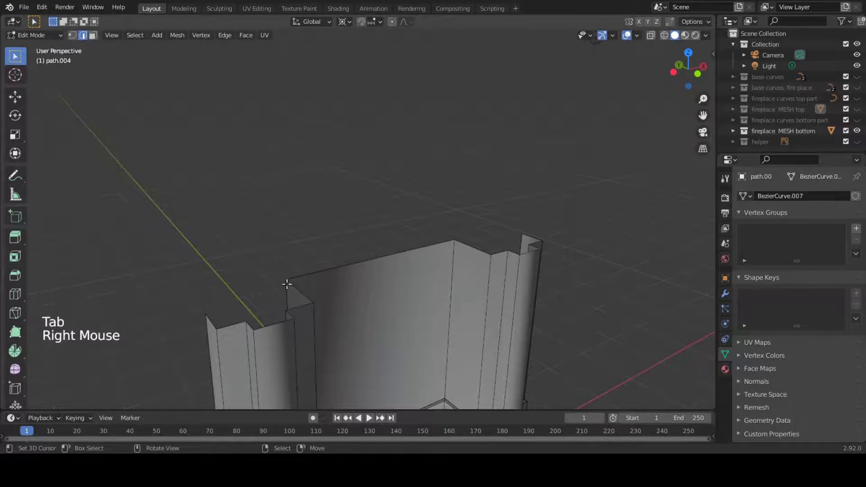
# Return to Object Mode and center the surround in the front orthographic view
pyautogui.press('Tab')
# In Edit Mode, select the surround's open top edges and fill them with a face
pyautogui.rightClick(298, 288)
pyautogui.press('Tab')
pyautogui.rightClick(296, 290)
pyautogui.keyDown('shift'); pyautogui.rightClick(357, 269); pyautogui.keyUp('shift')
pyautogui.press('f')
pyautogui.scroll(-3, 356, 277)
pyautogui.press('Tab')
pyautogui.scroll(3, 391, 311)
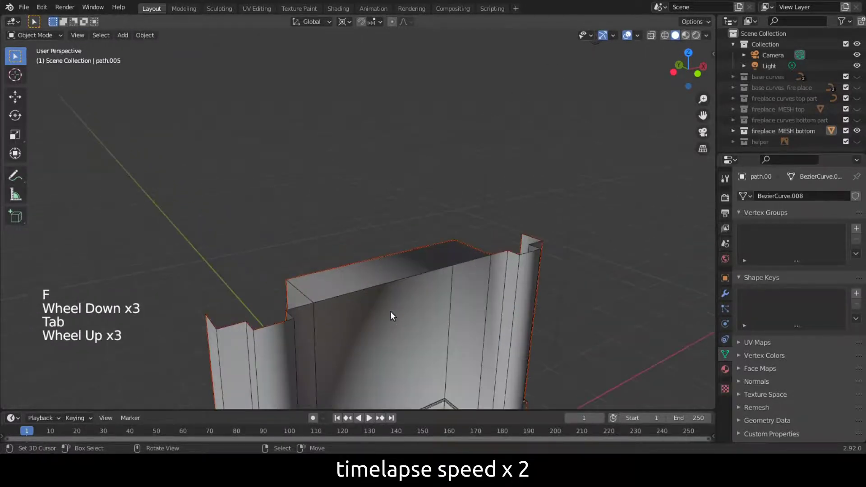
pyautogui.press('KP_1')
pyautogui.keyDown('shift'); pyautogui.moveTo(390, 311); pyautogui.dragTo(324, 206, button='middle'); pyautogui.keyUp('shift')
# Add a cube to the fireplace MESH bottom mesh, shrink it and raise it toward the opening's top
pyautogui.click(732, 132)
pyautogui.press('Tab')
pyautogui.hotkey('shift', 'a')
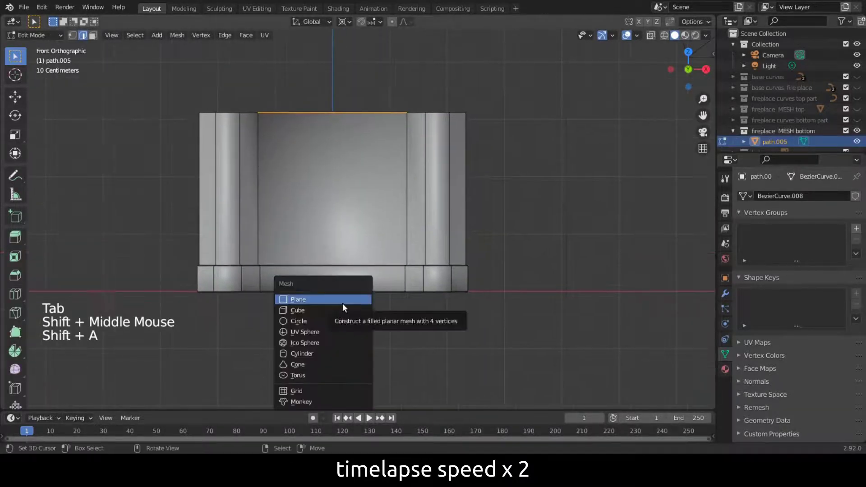
pyautogui.click(343, 309)
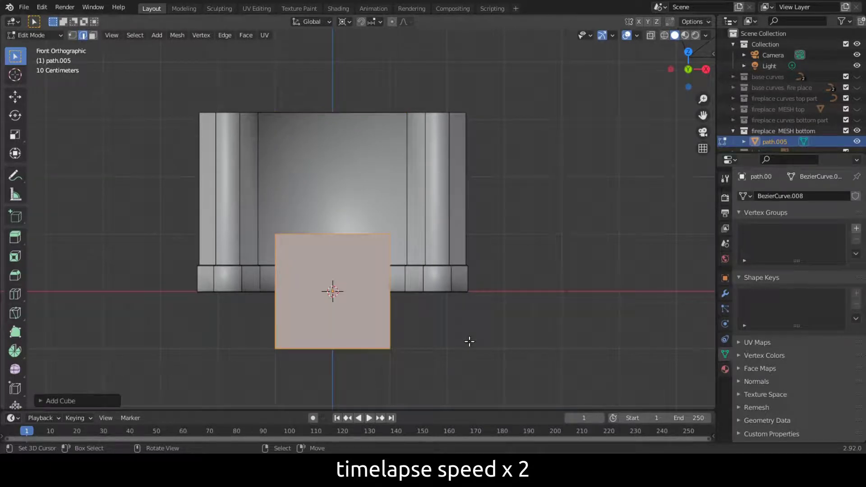
pyautogui.press('s')
pyautogui.click(346, 309)
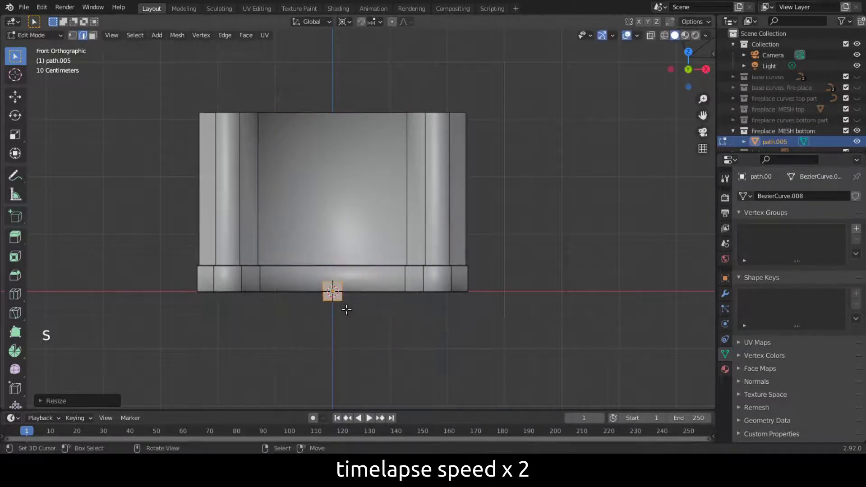
pyautogui.press('g')
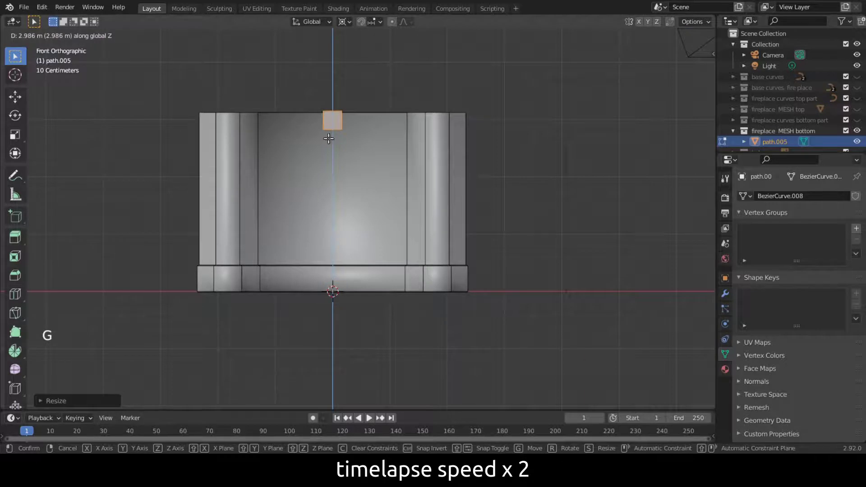
pyautogui.click(329, 138)
# Set the pivot to Individual Origins and stretch the cube along X into a wide bar
pyautogui.scroll(2, 328, 139)
pyautogui.keyDown('shift'); pyautogui.moveTo(356, 178); pyautogui.dragTo(357, 272, button='middle'); pyautogui.keyUp('shift')
pyautogui.press('s')
pyautogui.press('Escape')
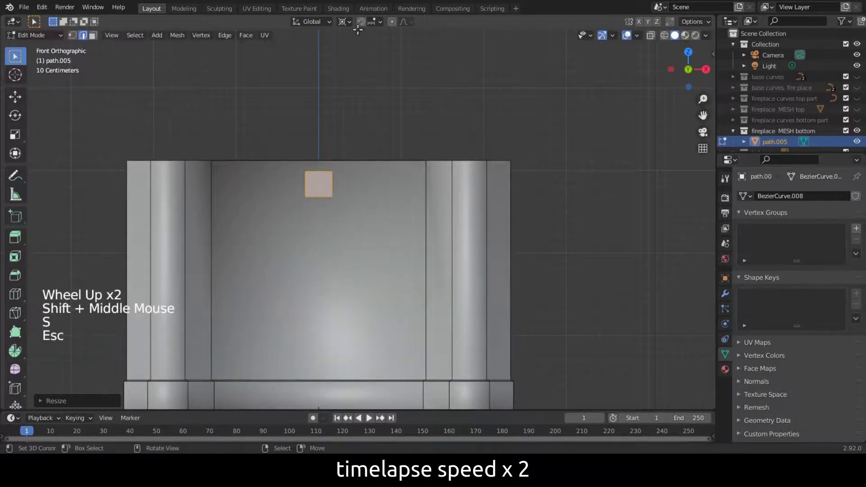
pyautogui.click(350, 23)
pyautogui.click(362, 66)
pyautogui.press('s')
pyautogui.press('x')
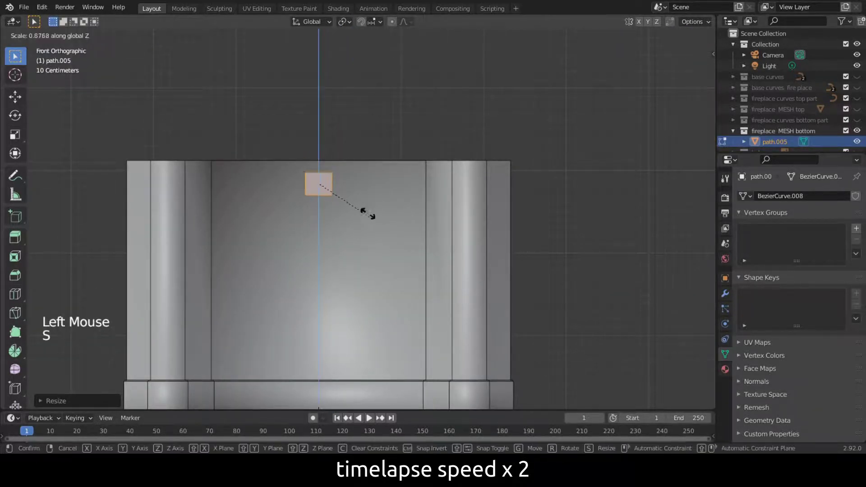
pyautogui.rightClick(365, 213)
pyautogui.press('s')
pyautogui.press('x')
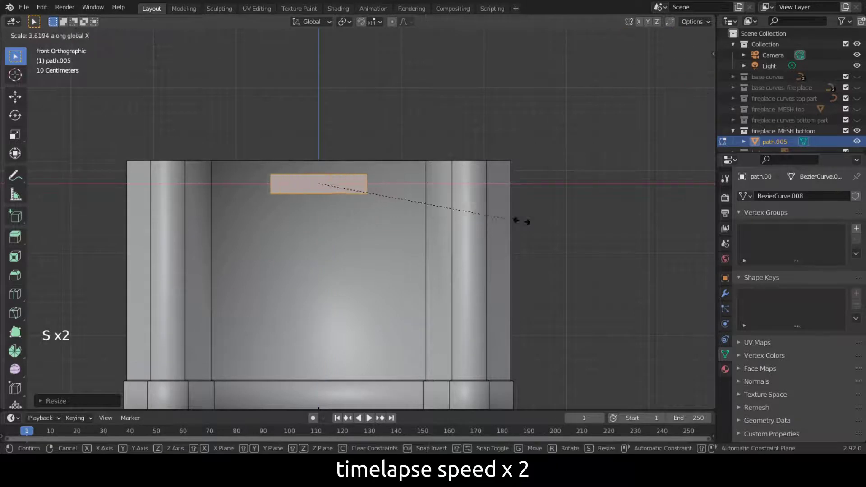
pyautogui.click(169, 262)
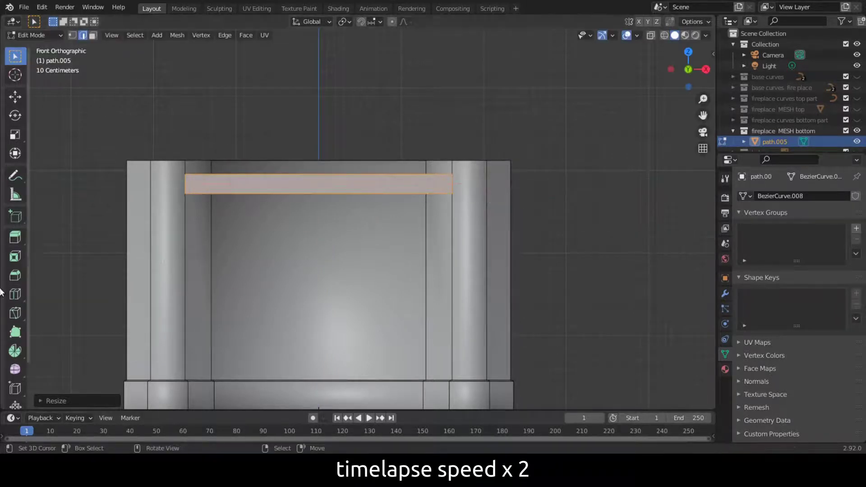
# Move the bar vertically so it sits flush with the top of the opening
pyautogui.press('g')
pyautogui.press('z')
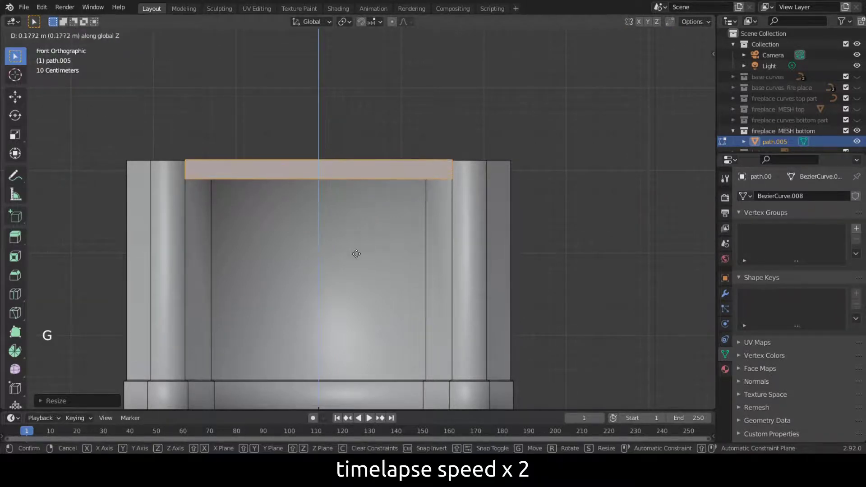
pyautogui.click(355, 253)
pyautogui.press('KP_1')
pyautogui.press('KP_3')
pyautogui.moveTo(354, 251)
pyautogui.mouseDown(button='middle')
pyautogui.moveTo(340, 256)
pyautogui.moveTo(348, 266)
pyautogui.mouseUp(button='middle')
# Thin the bar's depth and move it along Y to the surround's front
pyautogui.press('s')
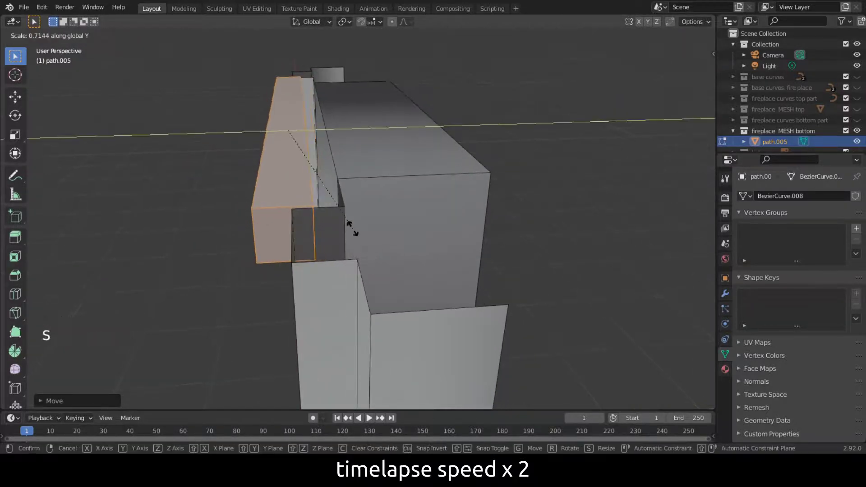
pyautogui.click(342, 219)
pyautogui.press('g')
pyautogui.press('y')
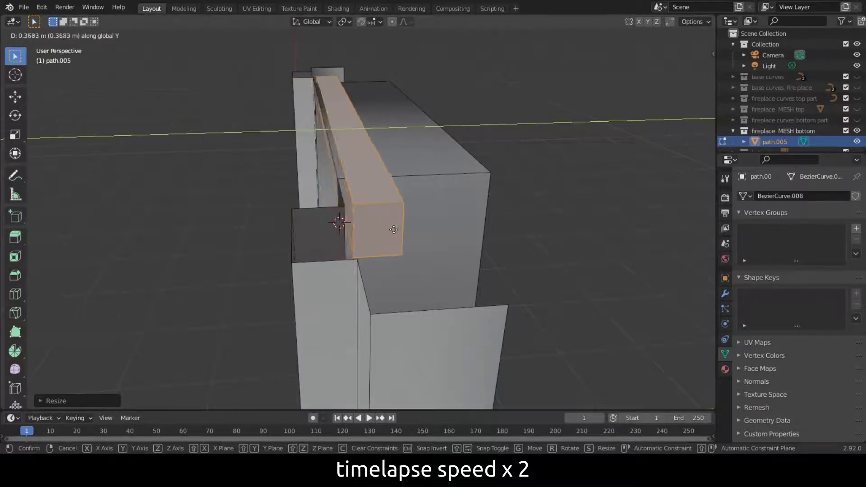
pyautogui.click(388, 229)
pyautogui.moveTo(360, 228); pyautogui.dragTo(368, 146, button='middle')
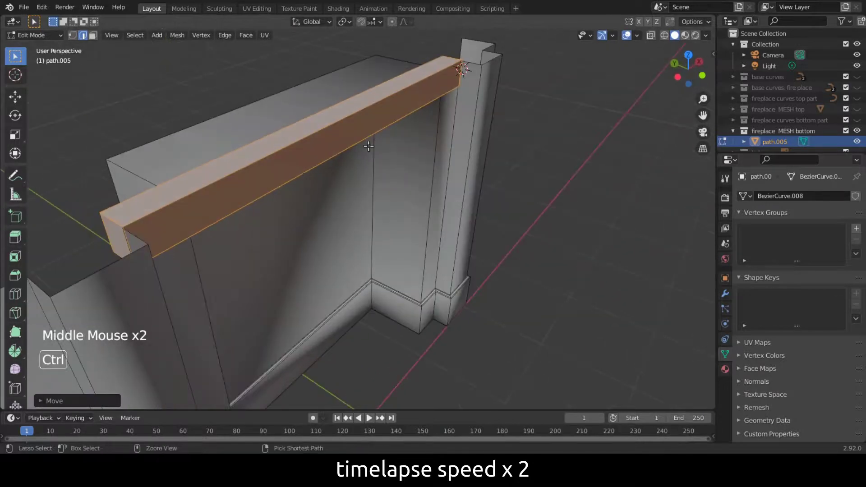
# Bevel the front beam's edges and return to Object Mode
pyautogui.hotkey('ctrl', 'b')
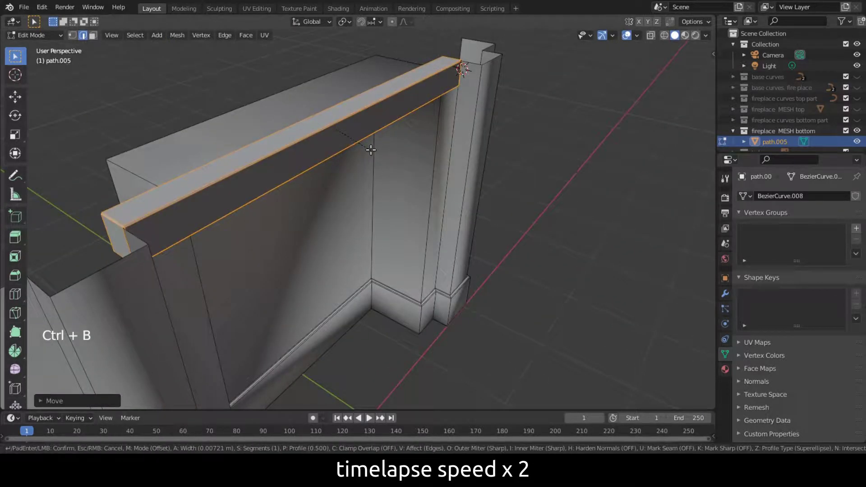
pyautogui.click(370, 149)
pyautogui.press('Tab')
pyautogui.scroll(-2, 374, 166)
pyautogui.moveTo(374, 165); pyautogui.dragTo(383, 212, button='middle')
# Select the surround and, in Edit Mode, select the left pillar's vertical edge loops
pyautogui.rightClick(354, 228)
pyautogui.press('Tab')
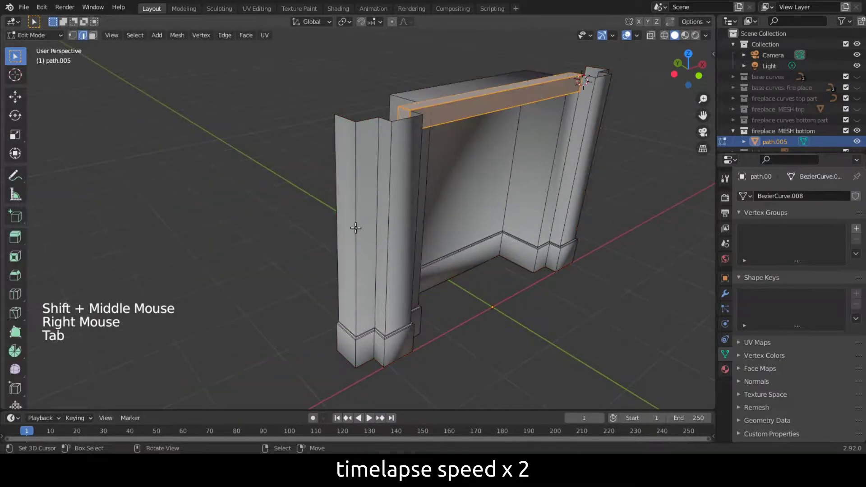
pyautogui.rightClick(355, 228)
pyautogui.keyDown('alt'); pyautogui.keyDown('shift'); pyautogui.rightClick(358, 226); pyautogui.keyUp('shift'); pyautogui.keyUp('alt')
pyautogui.keyDown('alt'); pyautogui.keyDown('shift'); pyautogui.rightClick(360, 225); pyautogui.keyUp('shift'); pyautogui.keyUp('alt')
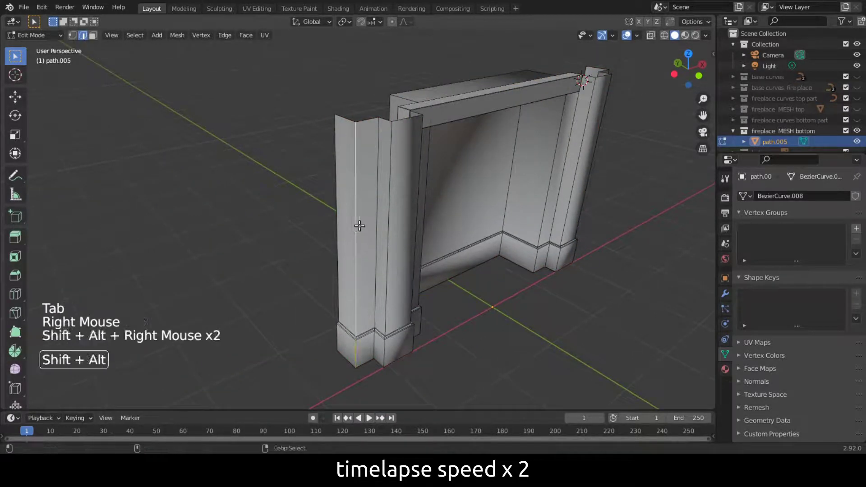
pyautogui.keyDown('alt'); pyautogui.keyDown('shift'); pyautogui.rightClick(376, 204); pyautogui.keyUp('shift'); pyautogui.keyUp('alt')
pyautogui.keyDown('alt'); pyautogui.keyDown('shift'); pyautogui.rightClick(383, 204); pyautogui.keyUp('shift'); pyautogui.keyUp('alt')
pyautogui.moveTo(383, 204); pyautogui.dragTo(392, 230, button='middle')
pyautogui.keyDown('alt'); pyautogui.keyDown('shift'); pyautogui.rightClick(413, 235); pyautogui.keyUp('shift'); pyautogui.keyUp('alt')
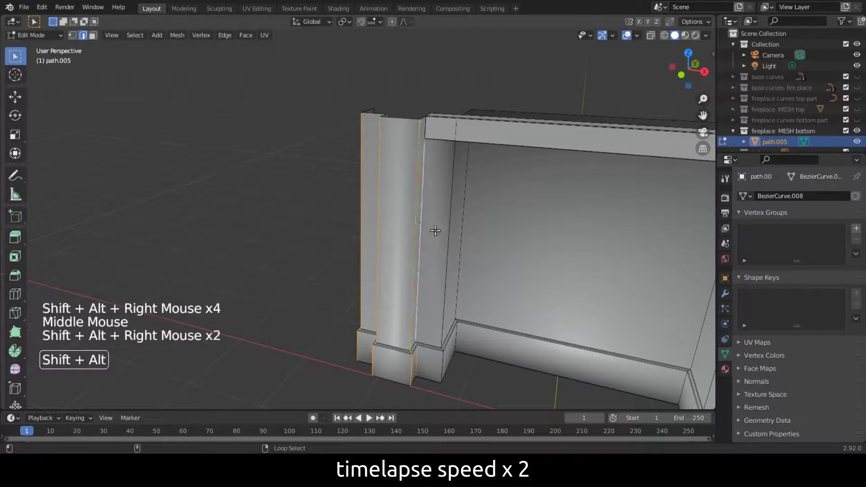
pyautogui.keyDown('alt'); pyautogui.keyDown('shift'); pyautogui.rightClick(456, 224); pyautogui.keyUp('shift'); pyautogui.keyUp('alt')
# Add the right pillar's vertical edge loops to the selection and start beveling them
pyautogui.moveTo(506, 279); pyautogui.dragTo(363, 234, button='middle')
pyautogui.keyDown('alt'); pyautogui.keyDown('shift'); pyautogui.rightClick(425, 241); pyautogui.keyUp('shift'); pyautogui.keyUp('alt')
pyautogui.keyDown('alt'); pyautogui.keyDown('shift'); pyautogui.rightClick(437, 222); pyautogui.keyUp('shift'); pyautogui.keyUp('alt')
pyautogui.keyDown('alt'); pyautogui.keyDown('shift'); pyautogui.rightClick(438, 223); pyautogui.keyUp('shift'); pyautogui.keyUp('alt')
pyautogui.keyDown('alt'); pyautogui.keyDown('shift'); pyautogui.rightClick(445, 226); pyautogui.keyUp('shift'); pyautogui.keyUp('alt')
pyautogui.keyDown('alt'); pyautogui.keyDown('shift'); pyautogui.rightClick(301, 225); pyautogui.keyUp('shift'); pyautogui.keyUp('alt')
pyautogui.keyDown('alt'); pyautogui.keyDown('shift'); pyautogui.rightClick(327, 219); pyautogui.keyUp('shift'); pyautogui.keyUp('alt')
pyautogui.keyDown('alt'); pyautogui.keyDown('shift'); pyautogui.rightClick(339, 221); pyautogui.keyUp('shift'); pyautogui.keyUp('alt')
pyautogui.scroll(2, 388, 243)
pyautogui.scroll(-2, 366, 238)
pyautogui.hotkey('ctrl', 'b')
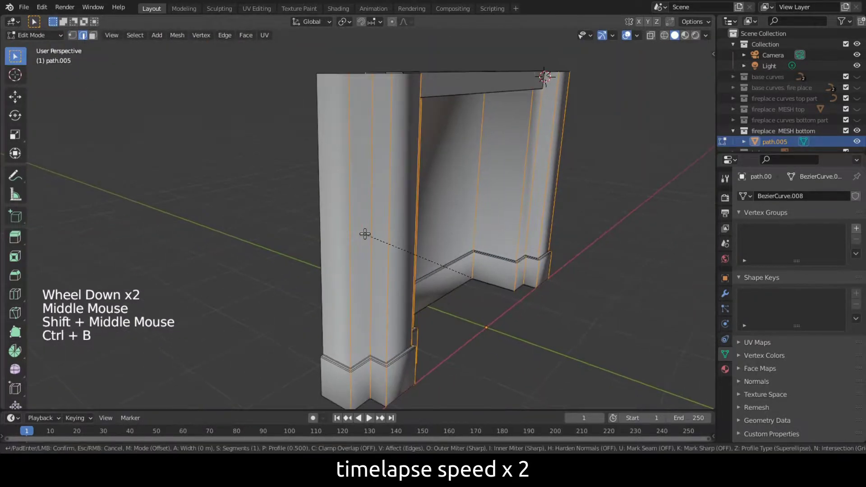
# Confirm the pillar bevel width and turn off the Wireframe viewport overlay
pyautogui.click(360, 236)
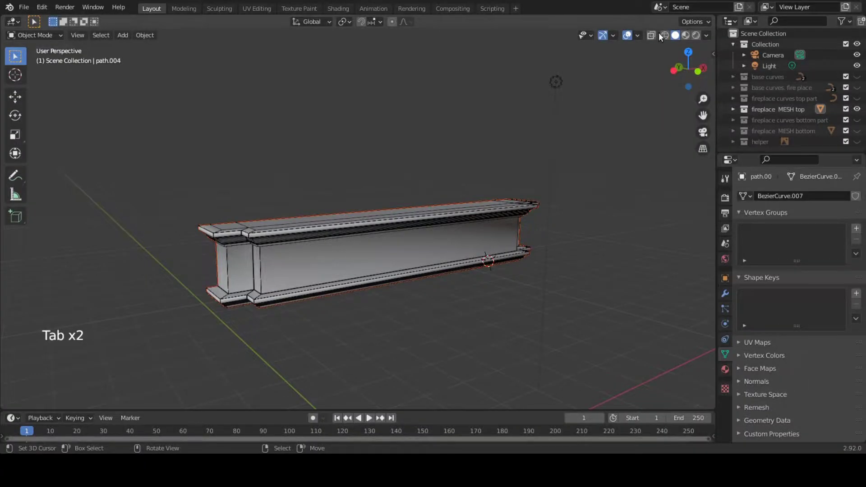
pyautogui.click(637, 35)
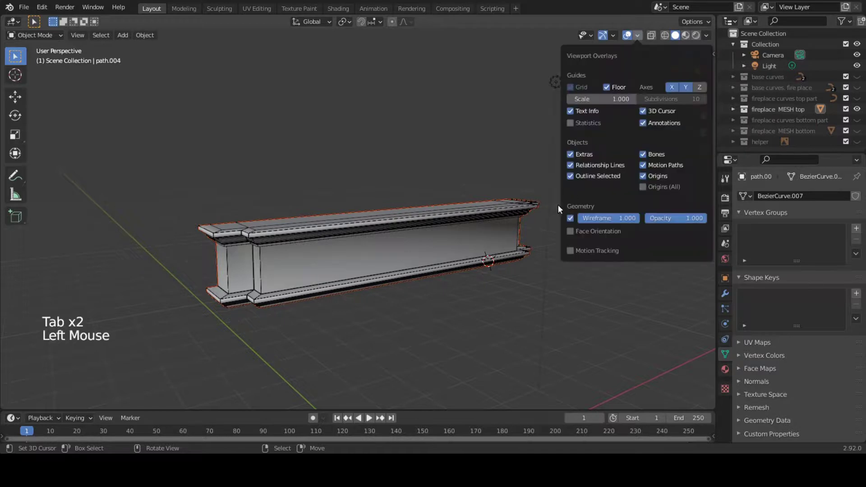
pyautogui.click(571, 217)
pyautogui.moveTo(488, 245); pyautogui.dragTo(415, 254, button='middle')
pyautogui.scroll(2, 419, 270)
pyautogui.scroll(-1, 419, 271)
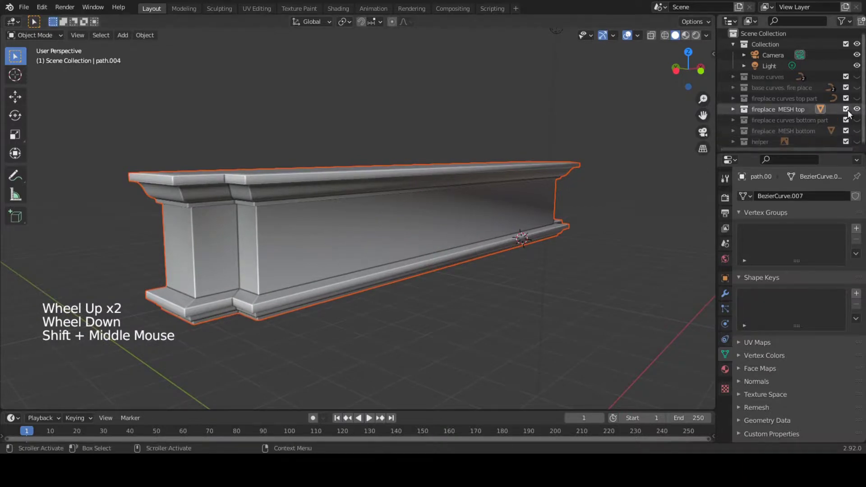
# Unhide the fireplace MESH bottom collection and center the whole fireplace in view
pyautogui.click(857, 130)
pyautogui.scroll(-2, 442, 284)
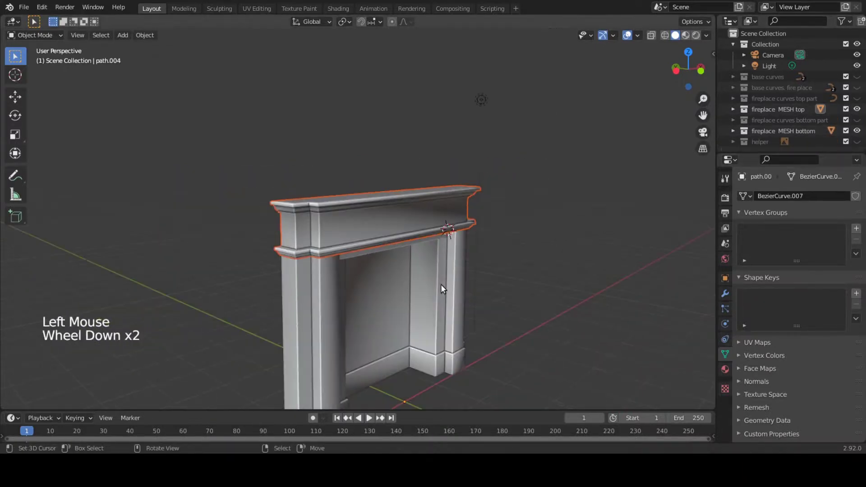
pyautogui.keyDown('shift'); pyautogui.moveTo(436, 286); pyautogui.dragTo(432, 254, button='middle'); pyautogui.keyUp('shift')
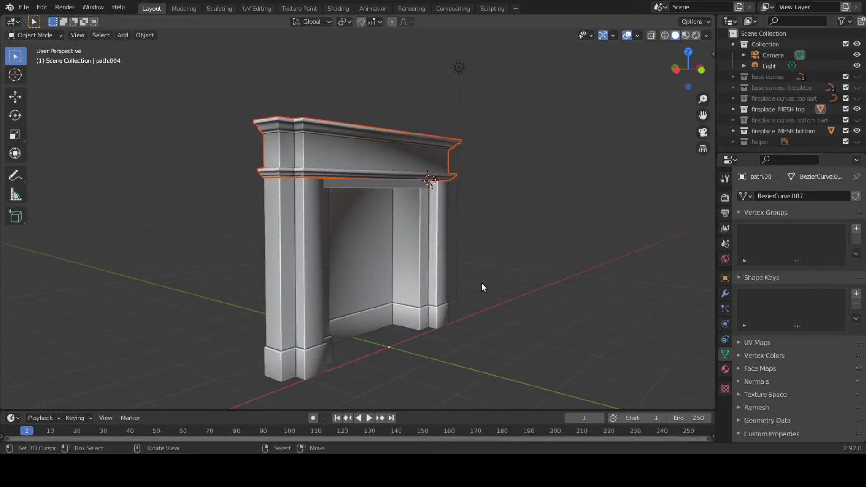